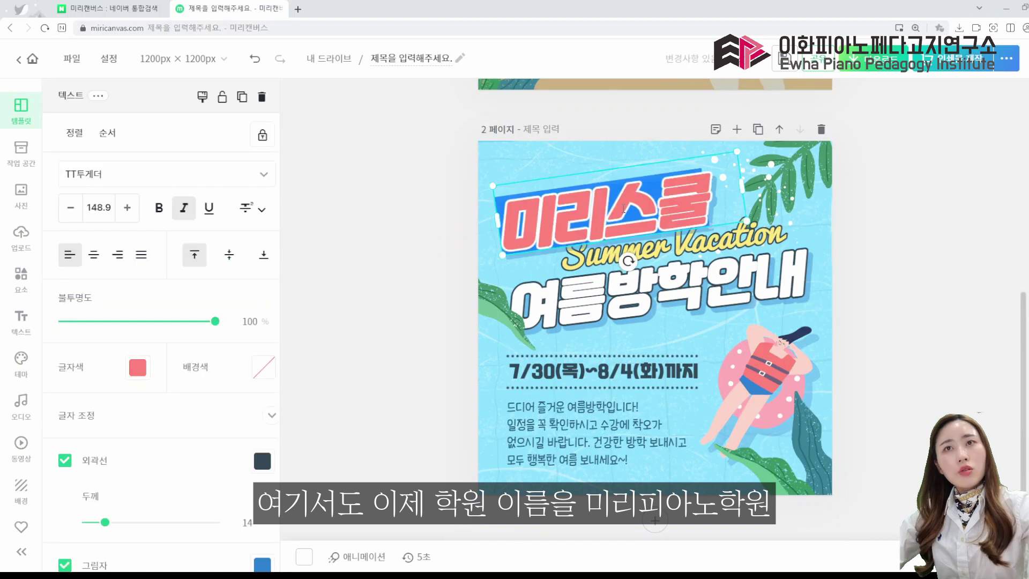
Step: Change the red headline on page 2 from "미리스쿨" to "미리음악학원"
key("BackSpace")
key("BackSpace")
type("피안노학원")
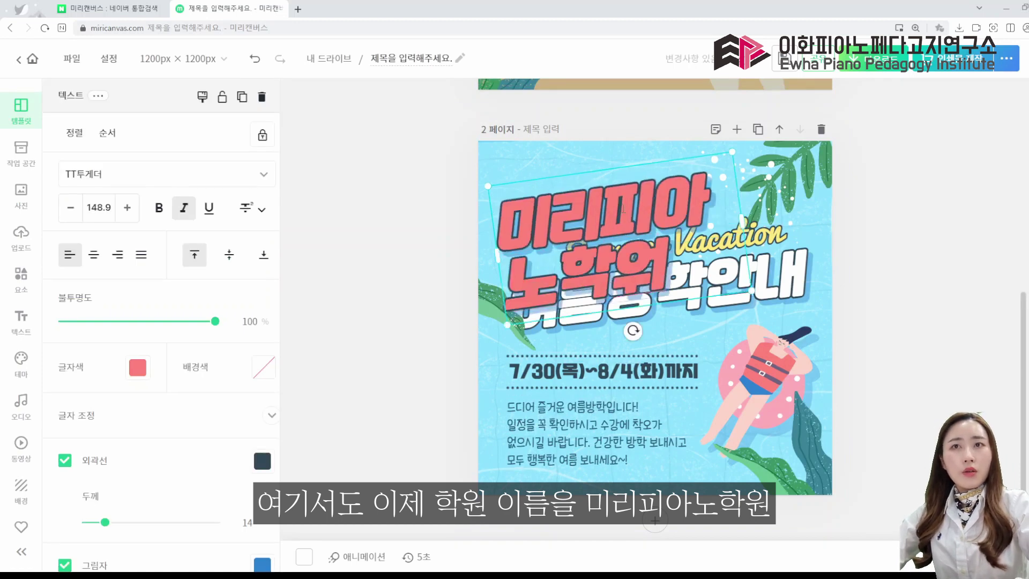
key("BackSpace")
key("BackSpace")
key("BackSpace")
key("BackSpace")
key("BackSpace")
type("으ㅁ악학원")
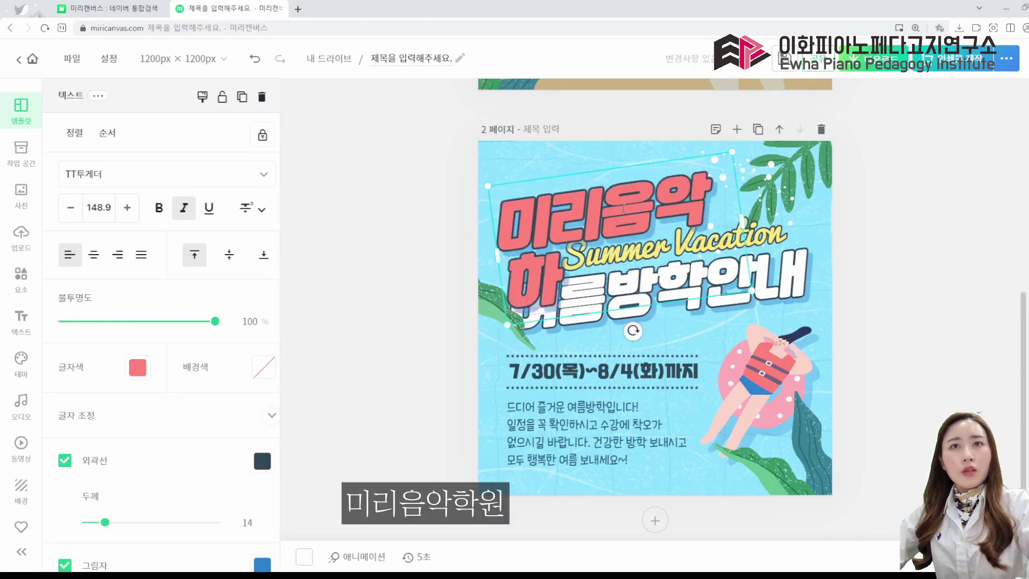
key("Escape")
Step: Widen the headline's text box and shrink its text to size 132.9 so it fits on one line
left_click(686, 219)
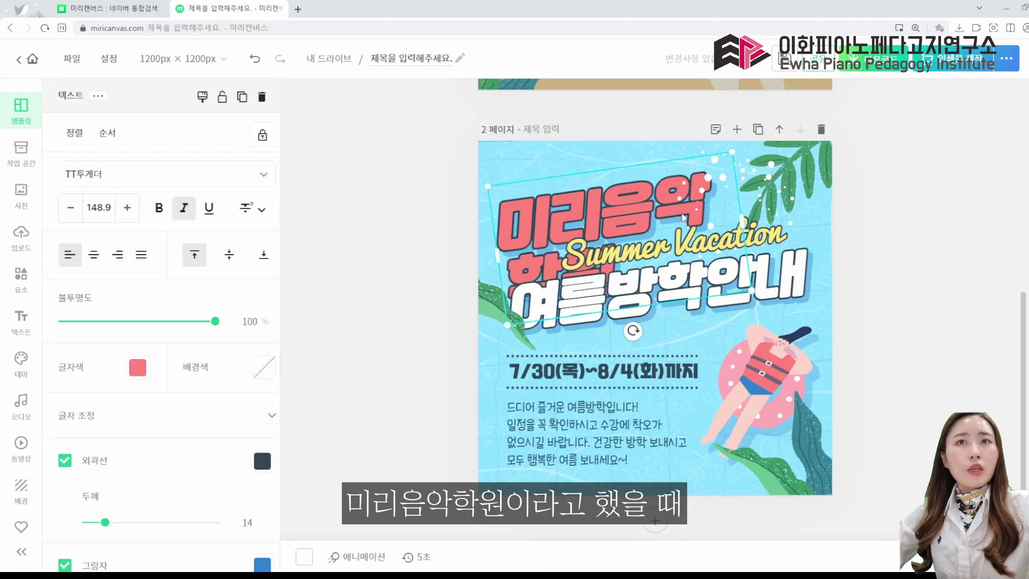
left_click_drag(750, 224, 792, 211)
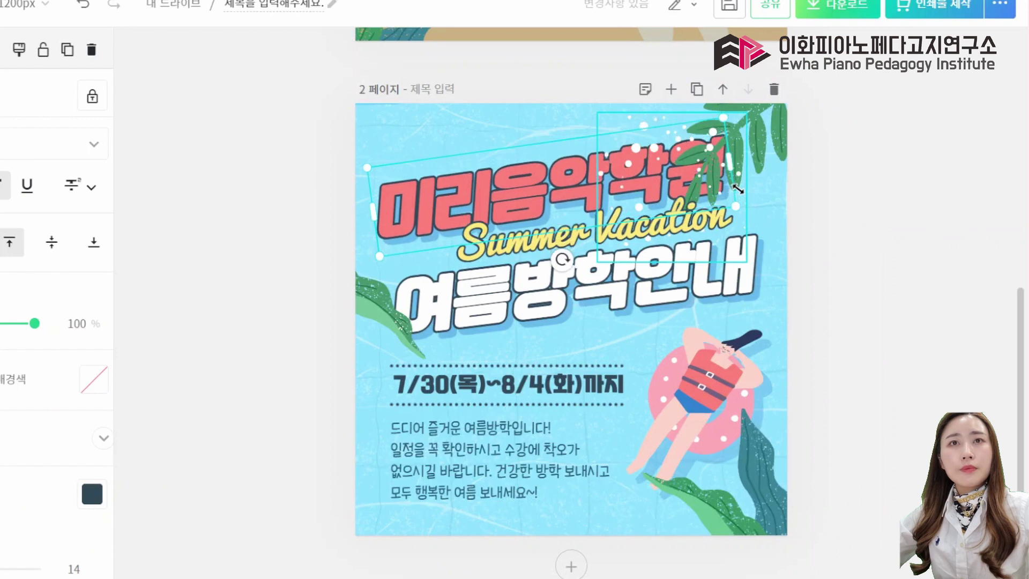
left_click(921, 204)
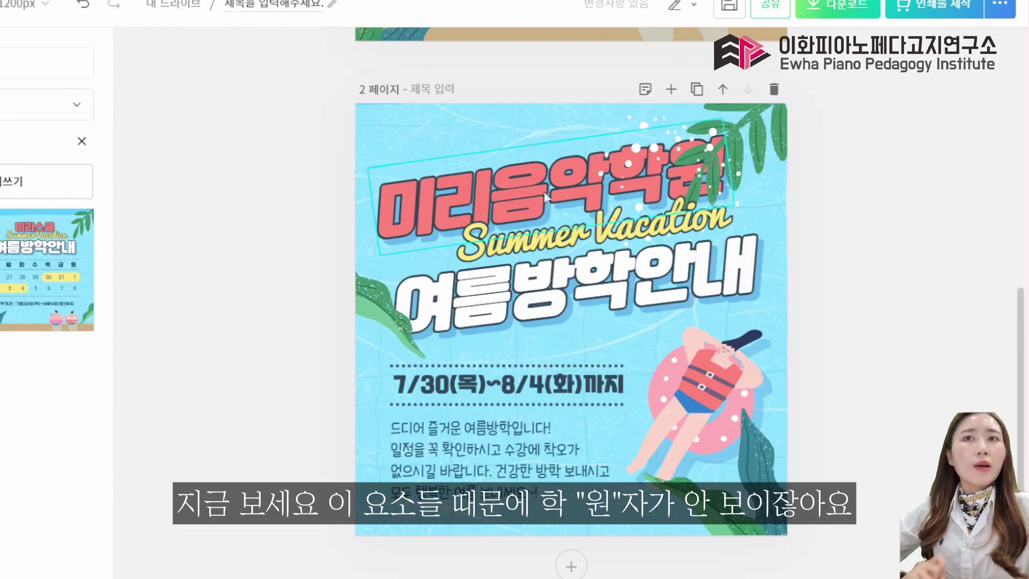
Step: Bring the "미리음악학원" headline to the very front, above the leaf and dot decorations
left_click(503, 196)
right_click(504, 197)
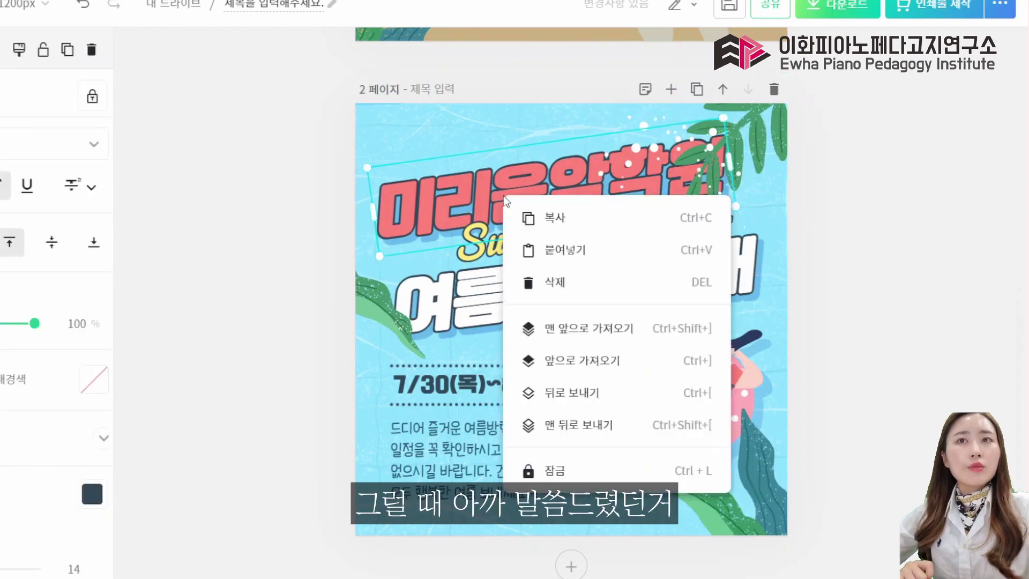
left_click(625, 336)
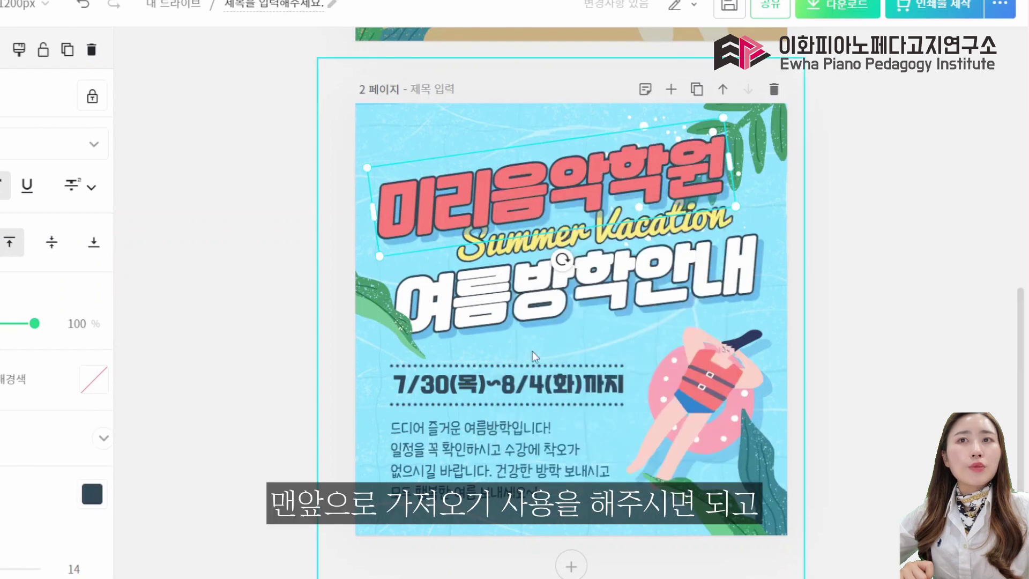
left_click(895, 207)
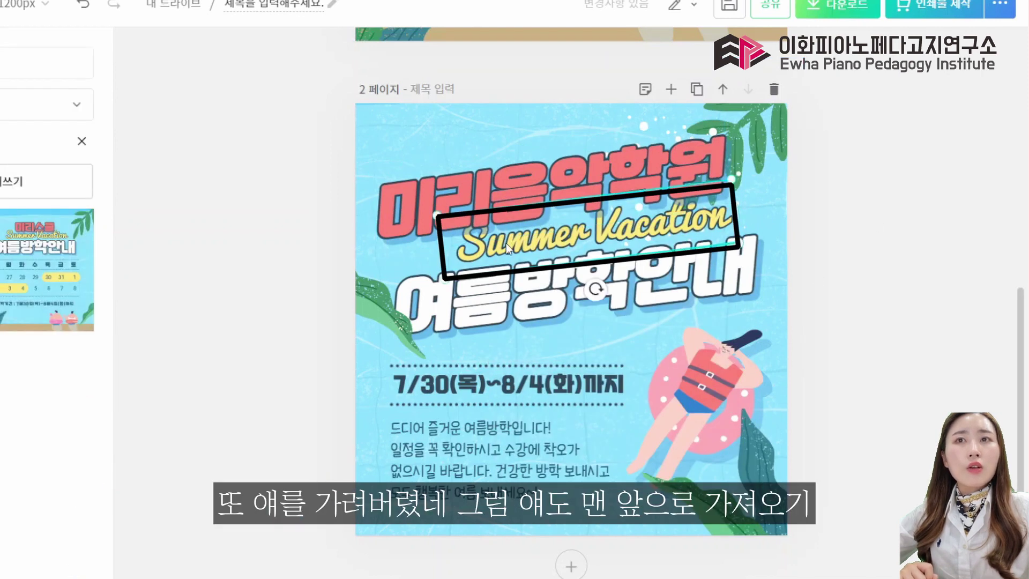
Step: Bring the "Summer Vacation" text to the very front, above the headline
left_click(505, 244)
right_click(506, 244)
left_click(600, 375)
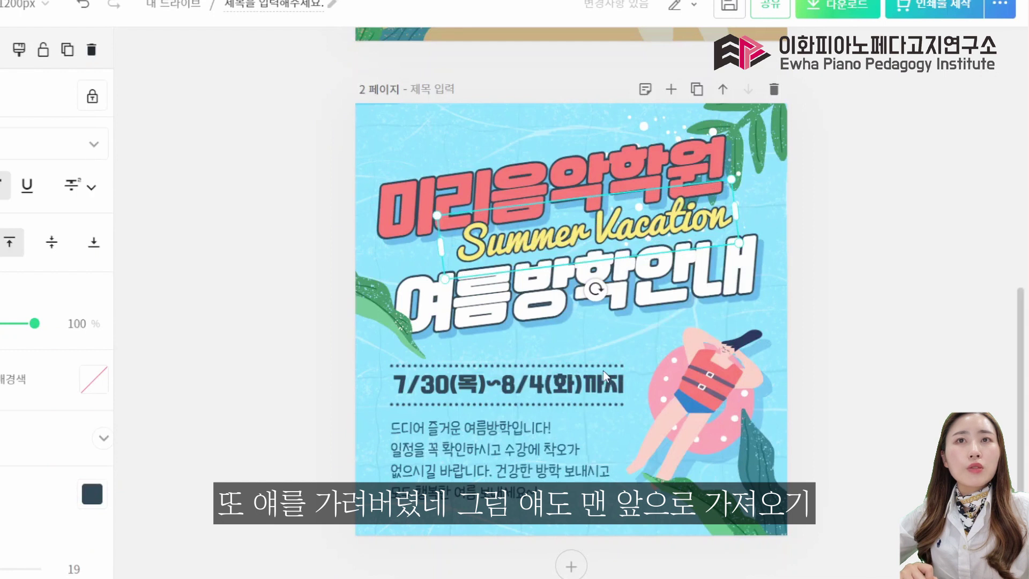
left_click(879, 241)
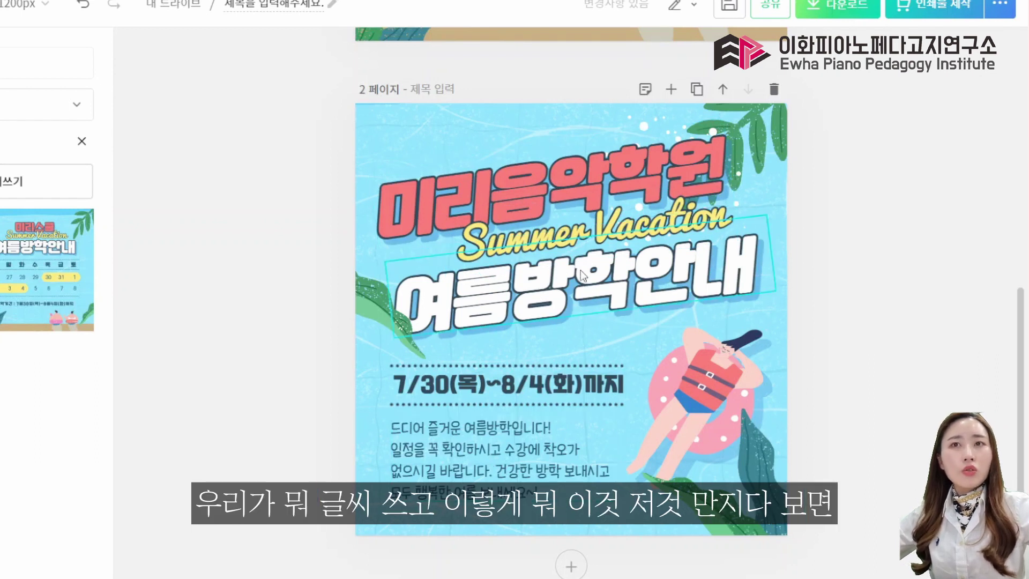
Step: Shift the "미리음악학원" headline slightly to the right and deselect it
left_click_drag(524, 194, 554, 188)
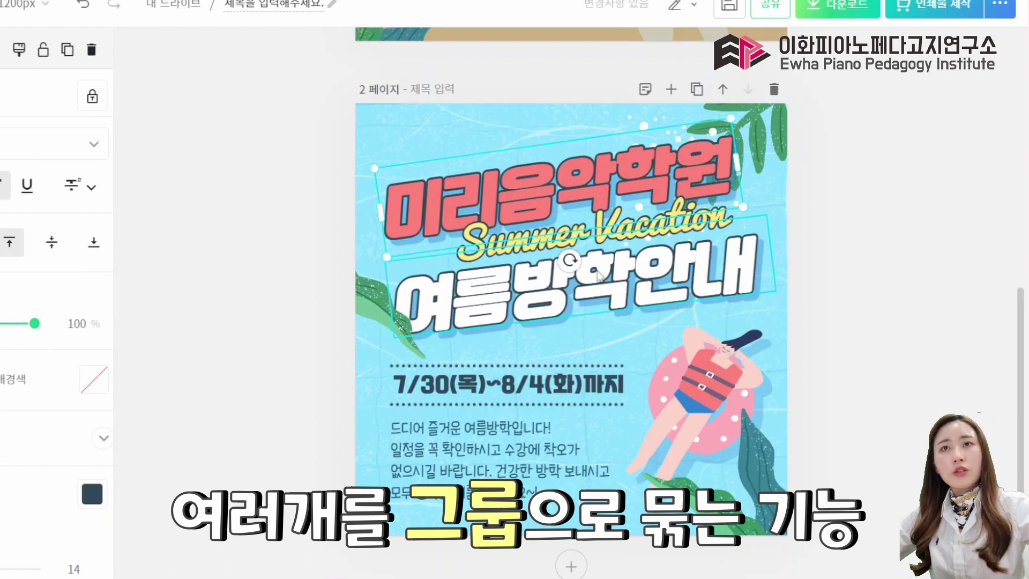
double_click(567, 180)
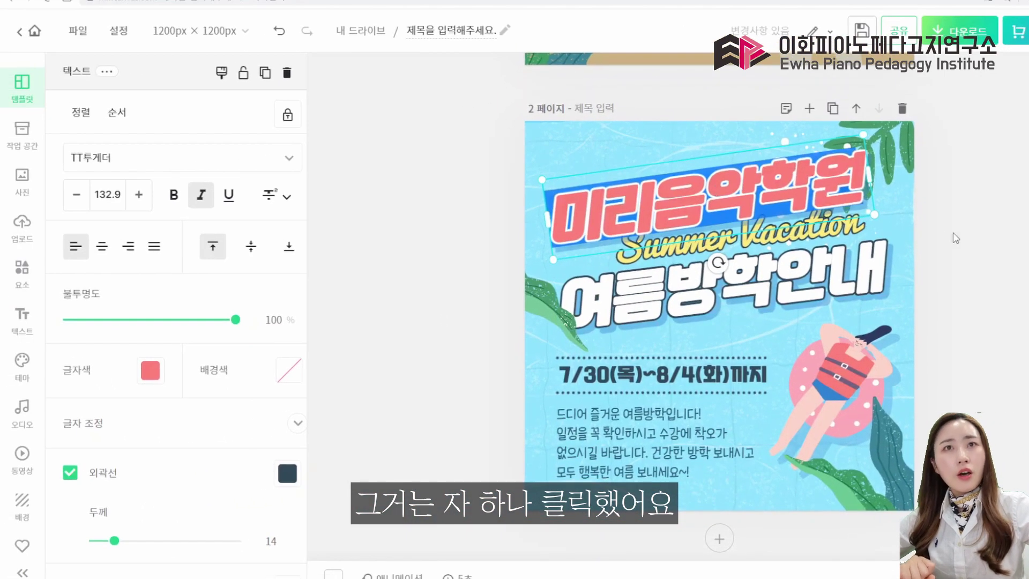
left_click(956, 238)
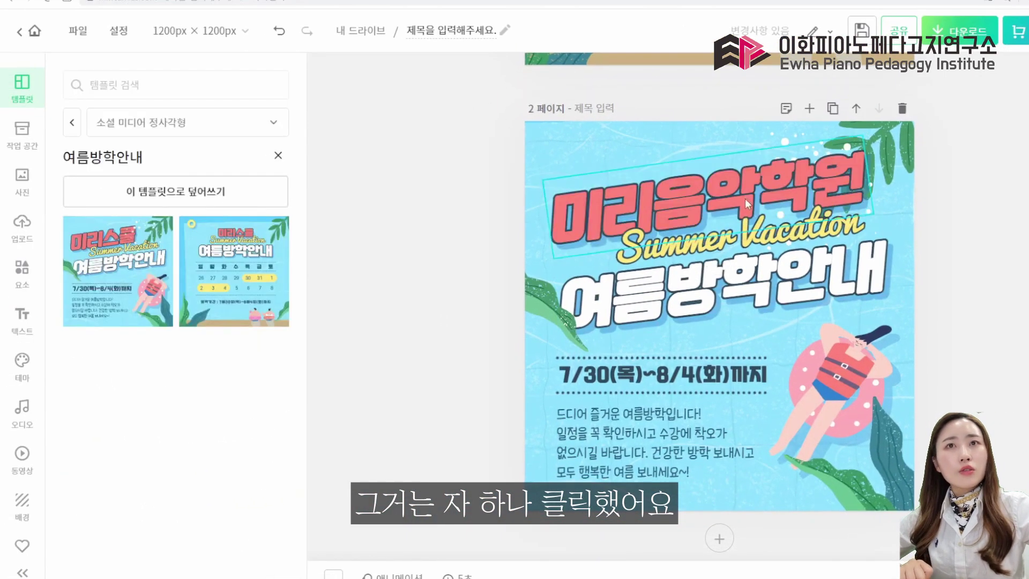
Step: Group the "미리음악학원", "Summer Vacation" and "여름방학안내" texts into one object
left_click(747, 188)
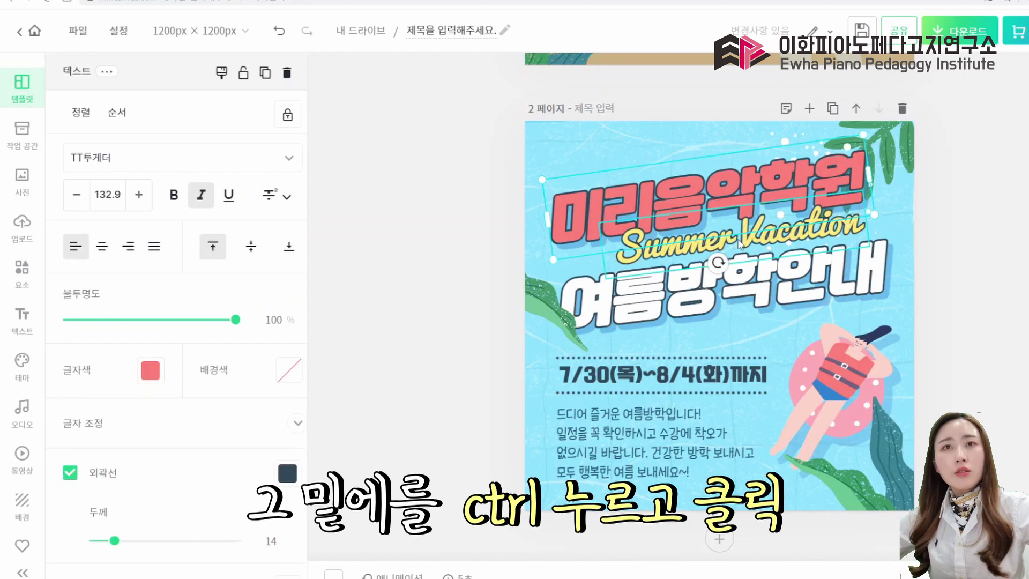
left_click(755, 245, "ctrl")
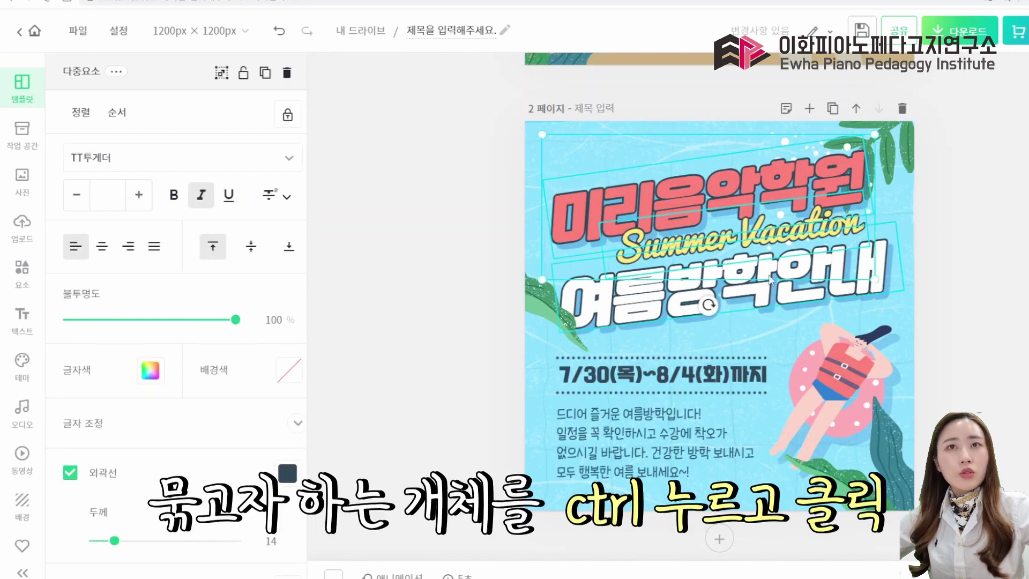
left_click(775, 299, "ctrl")
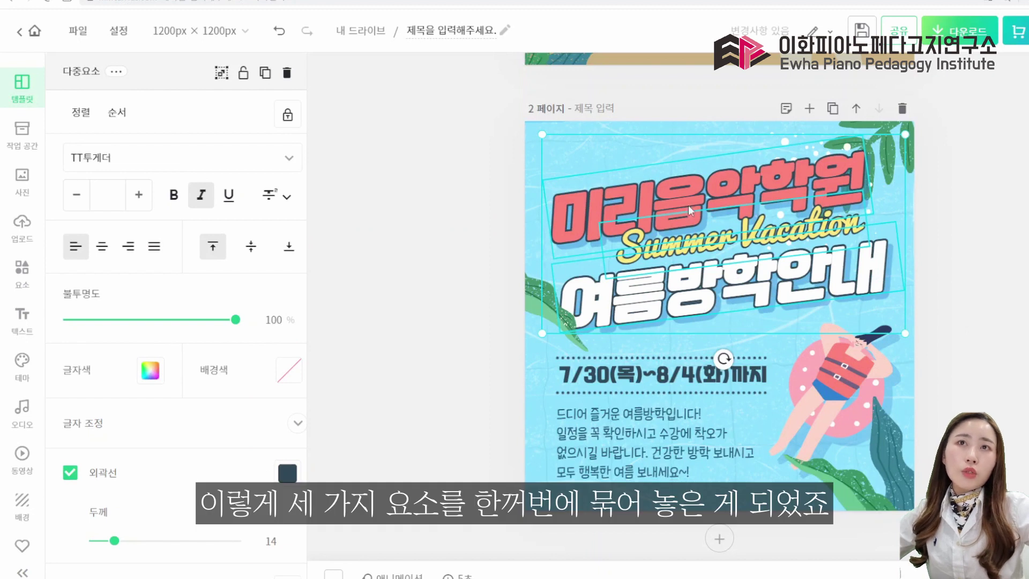
left_click_drag(459, 254, 571, 332)
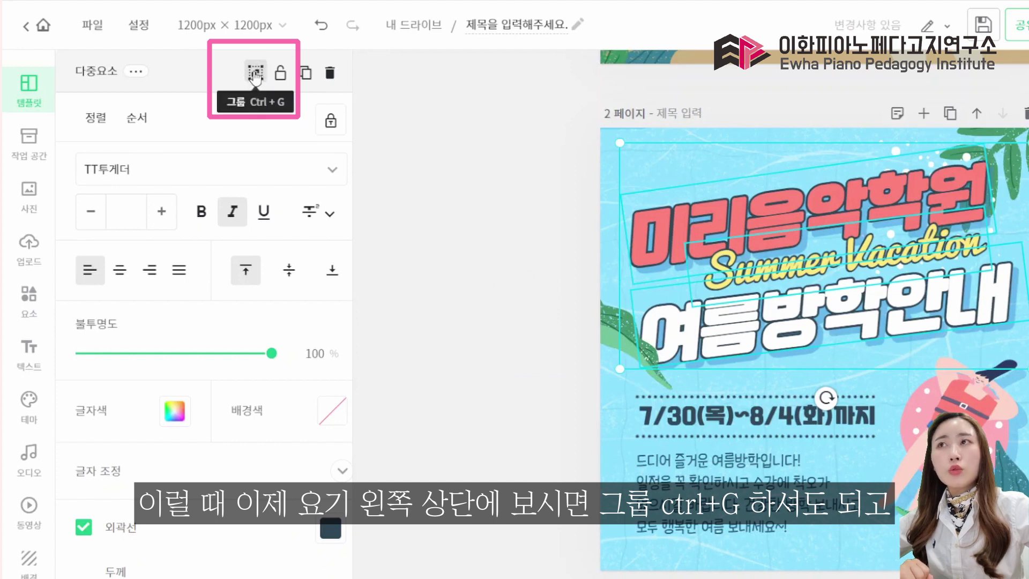
left_click(255, 73)
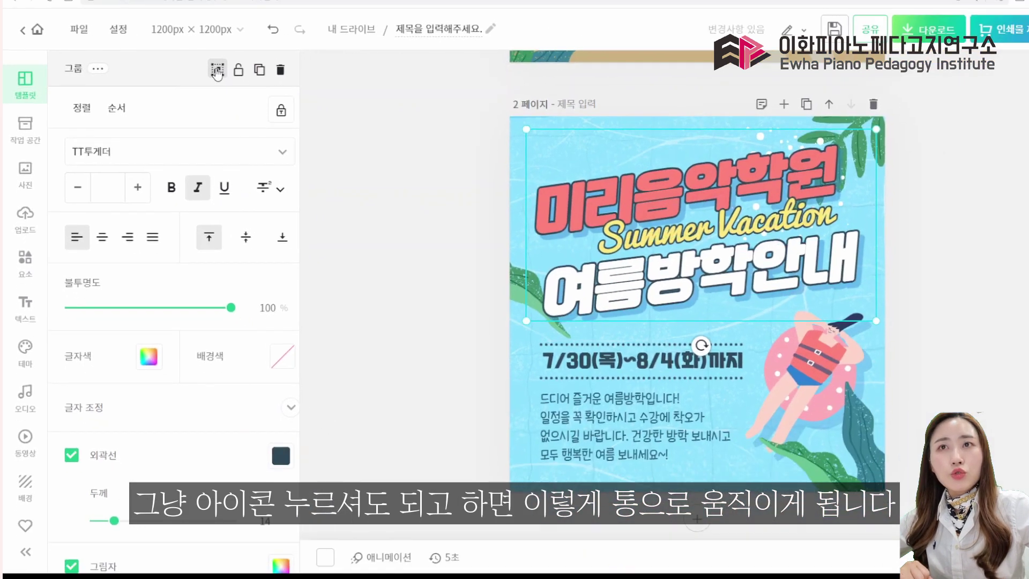
Step: Move the title group slightly up, try left and right alignment, and center it horizontally on the page
mouse_move(707, 234)
left_mouse_down()
mouse_move(704, 207)
mouse_move(704, 228)
left_mouse_up()
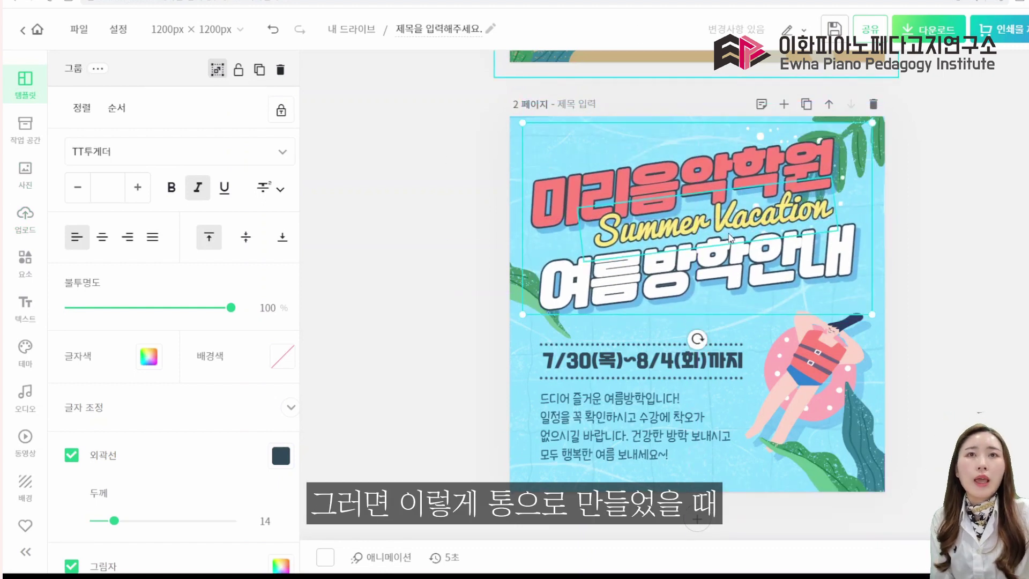
left_click(80, 106)
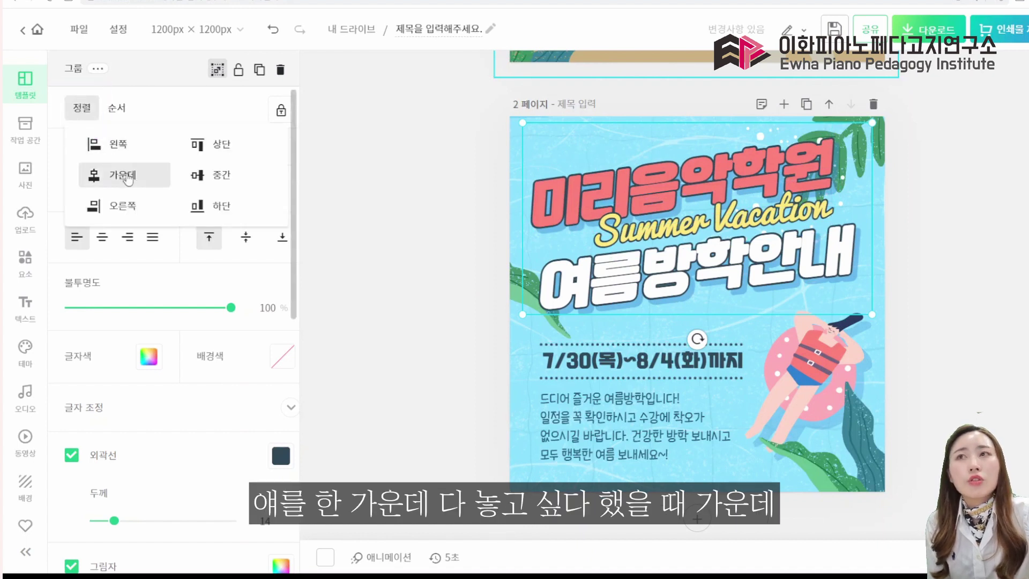
left_click(118, 147)
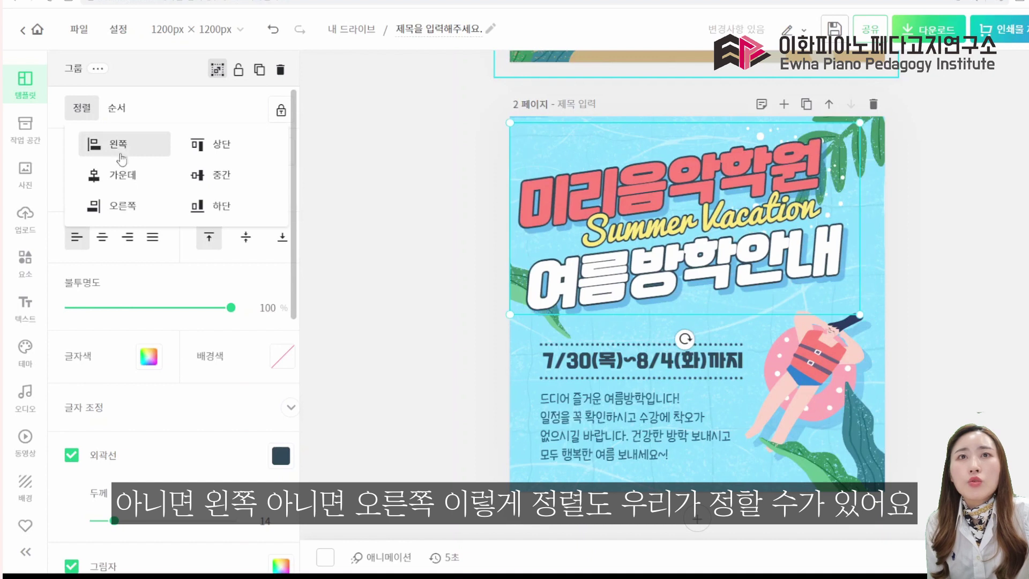
left_click(123, 213)
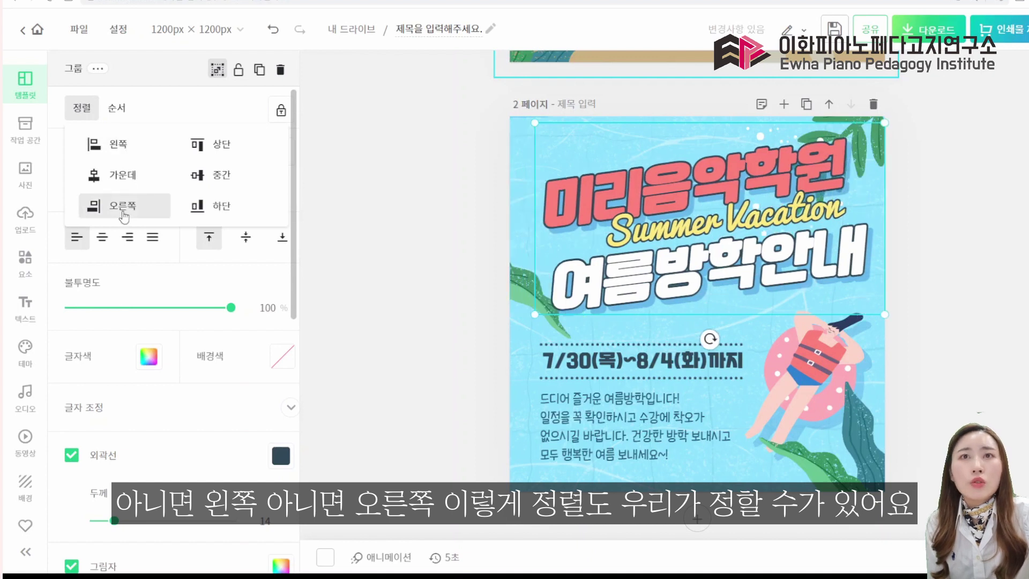
left_click(124, 181)
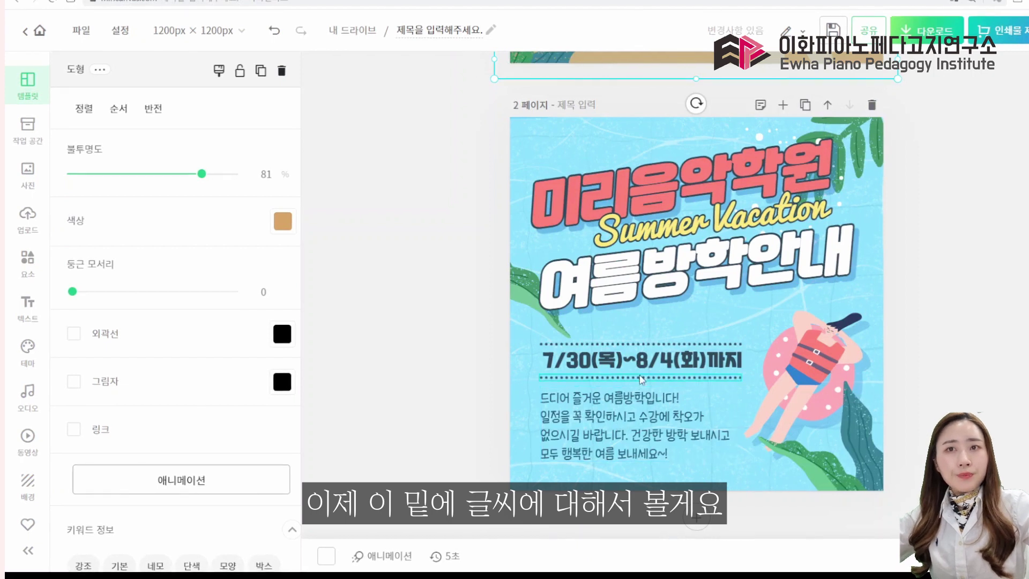
Step: Add a white (#FFFFFF) outline with thickness 22 to the date text "7/30(목)~8/4(화)까지"
left_click(662, 364)
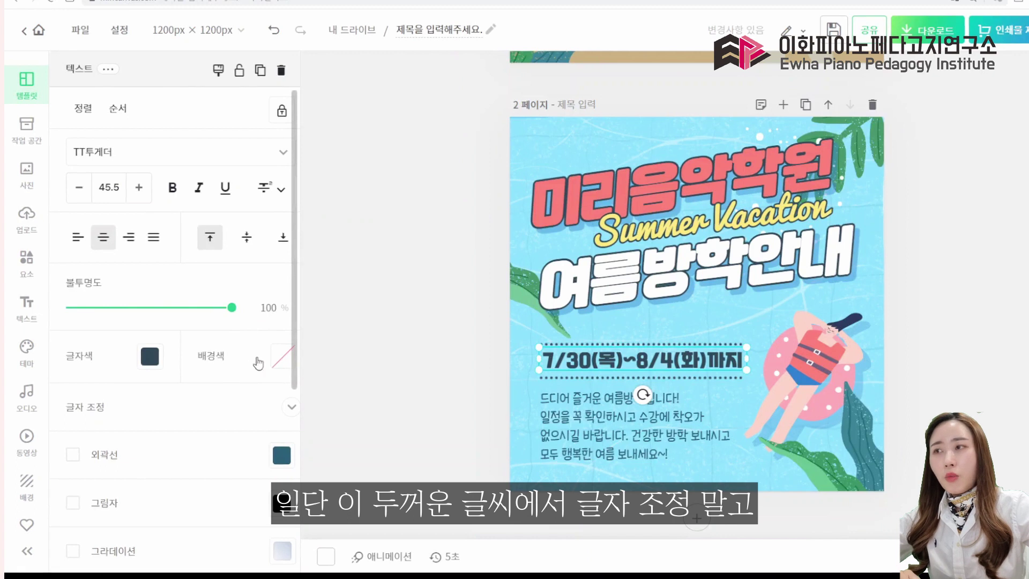
scroll(150, 410, "down", 1)
scroll(221, 394, "down", 1)
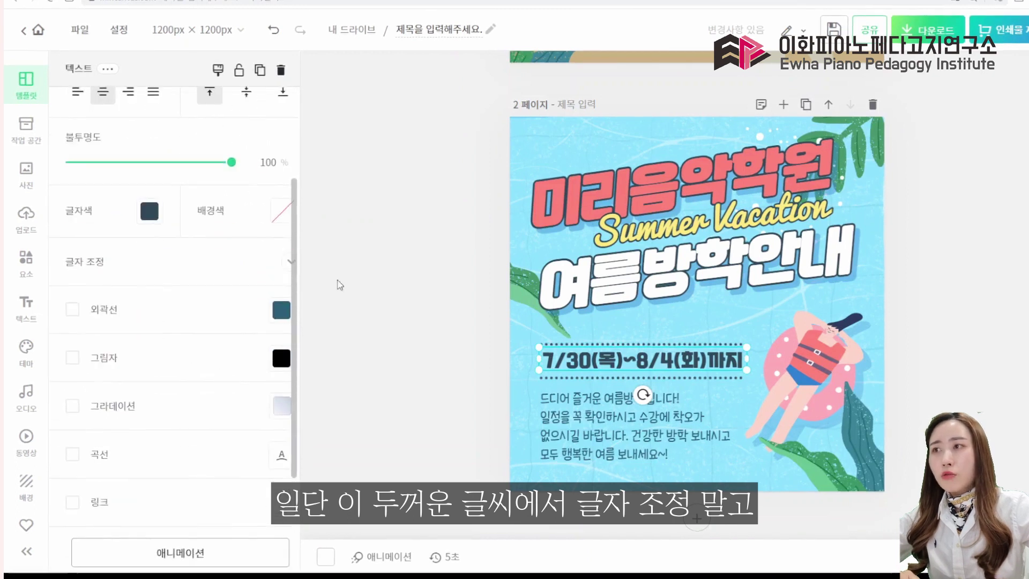
left_click(72, 311)
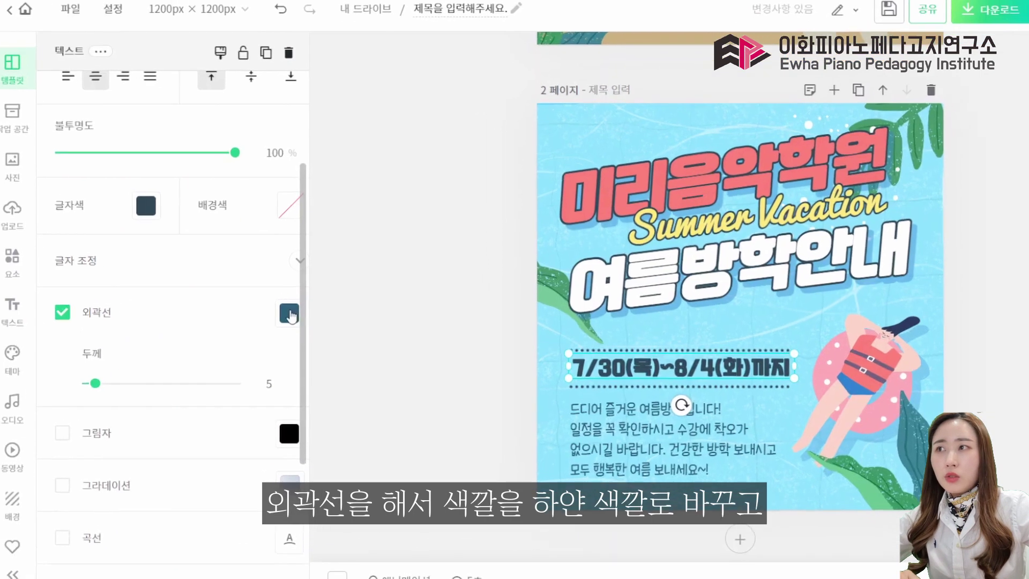
left_click(282, 311)
left_click(338, 87)
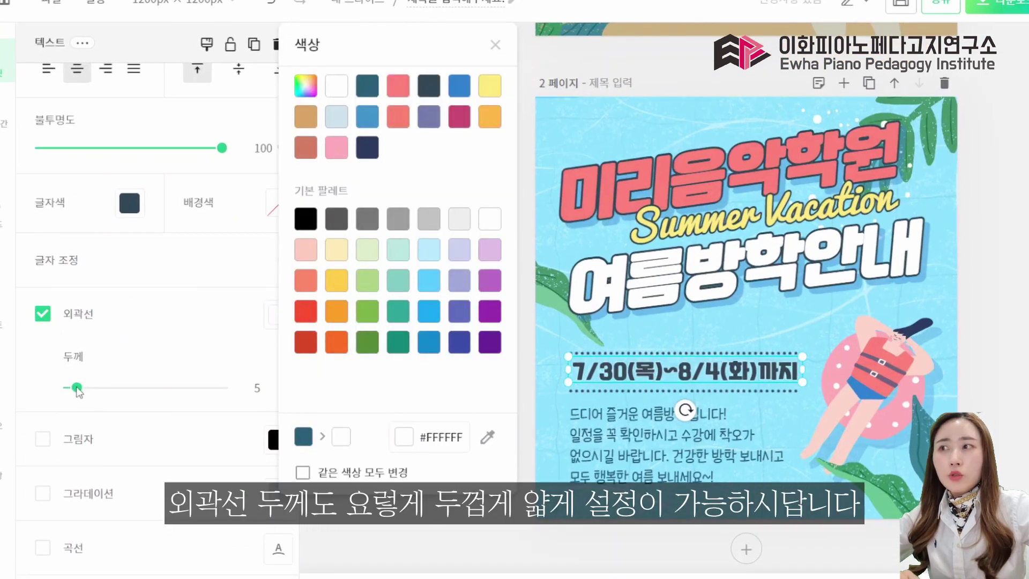
left_click_drag(75, 388, 104, 406)
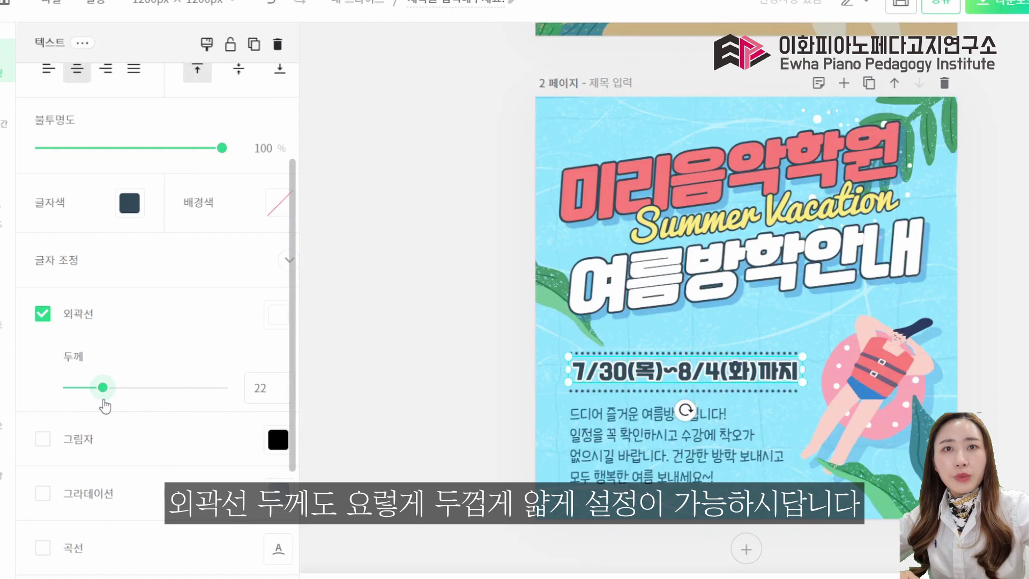
Step: Add a shadow to the date text and set its color to light grey (#EEEEEE)
left_click(42, 440)
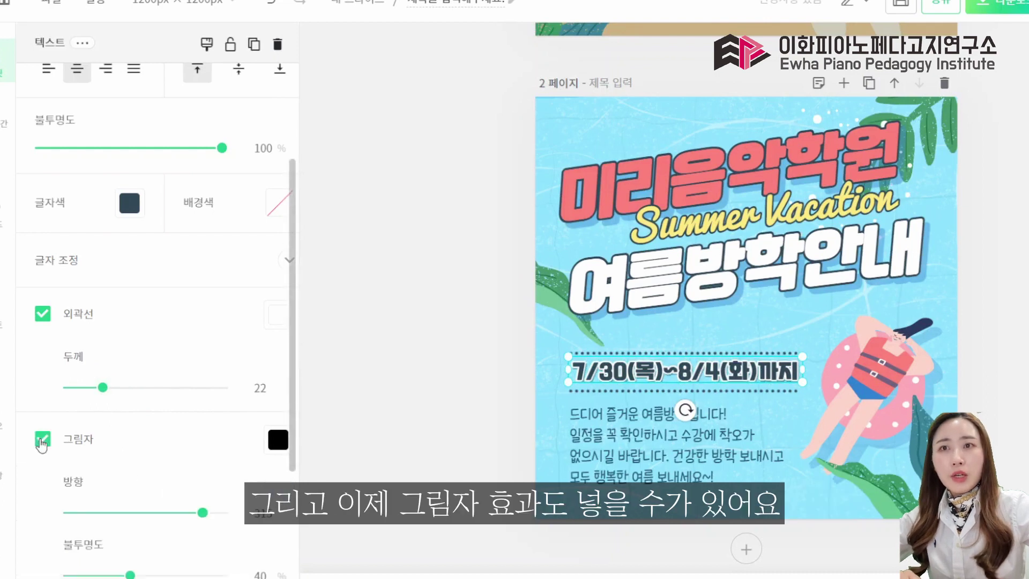
scroll(178, 466, "down", 2)
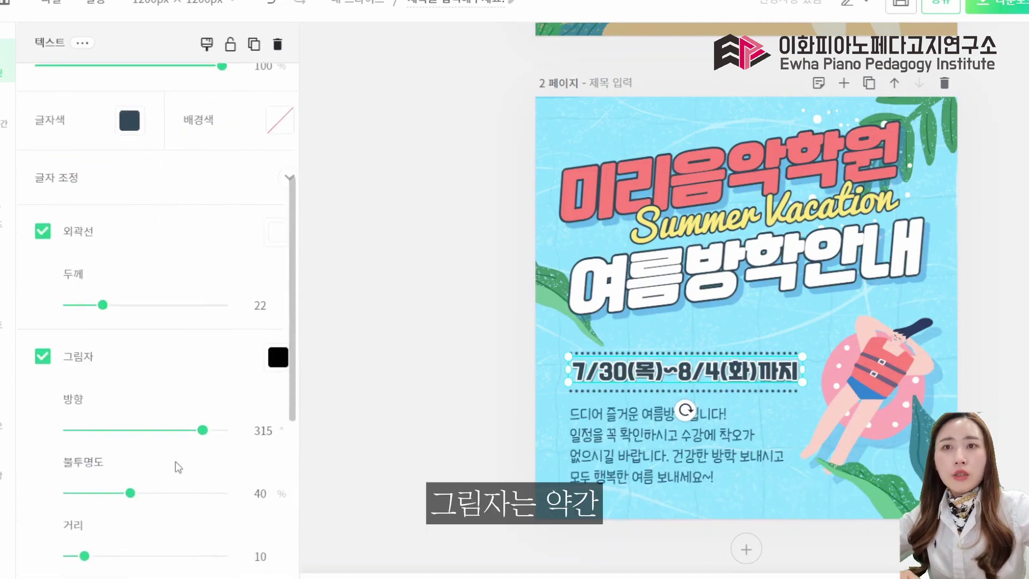
left_click(278, 358)
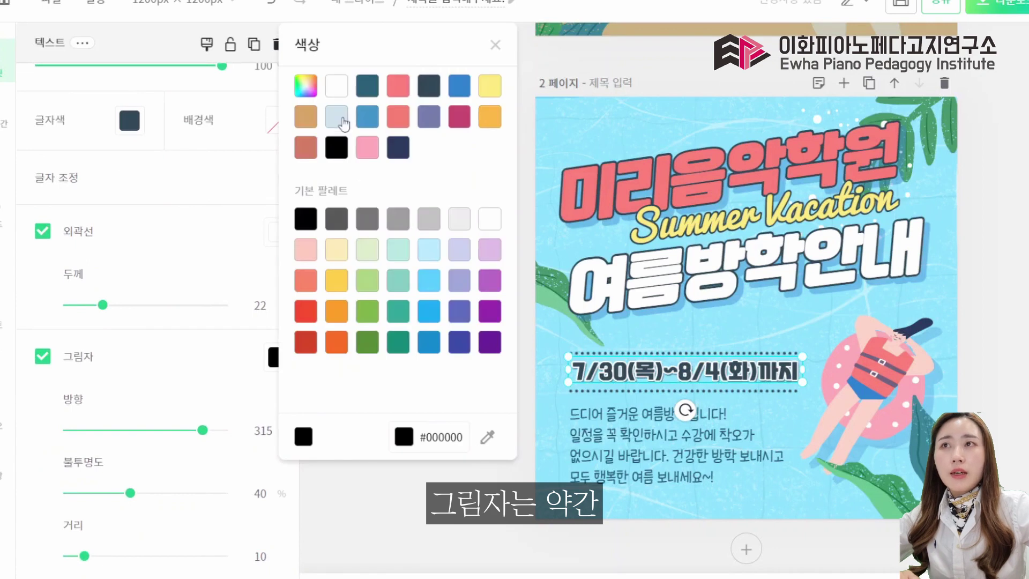
left_click(456, 220)
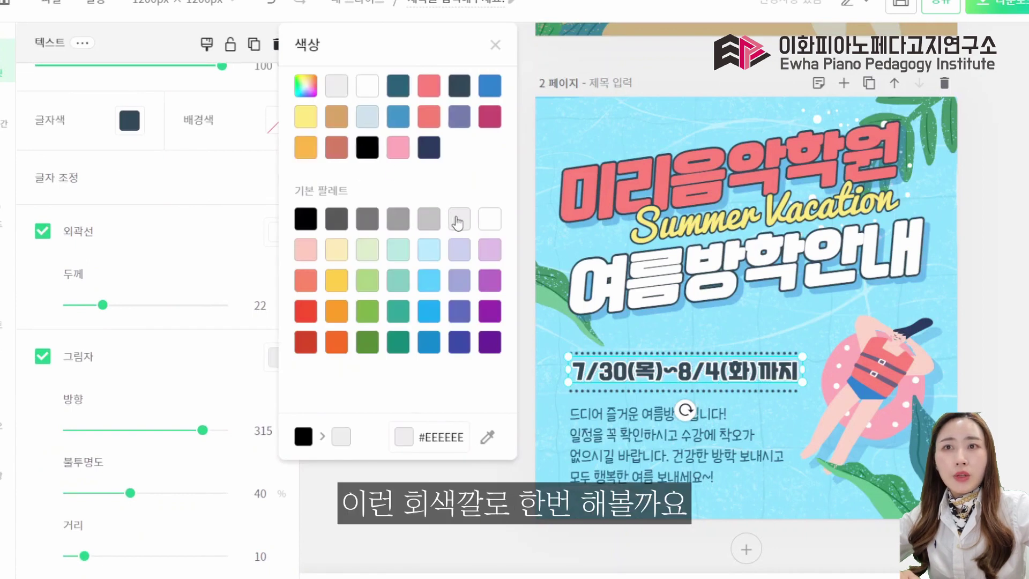
left_click(187, 441)
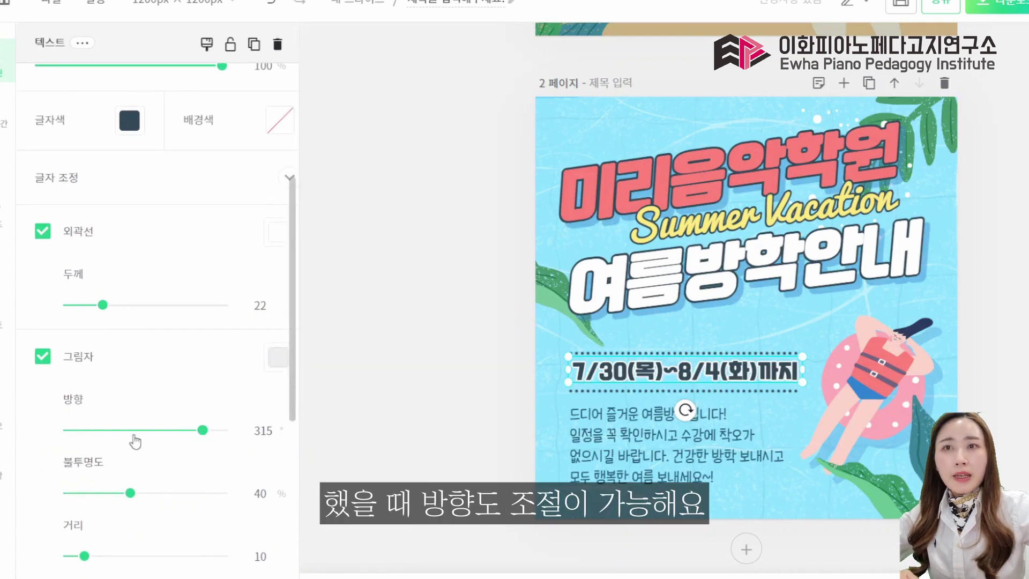
Step: Set the date text's shadow direction to 360° and its shadow color to white (#FFFFFF)
left_click_drag(202, 430, 229, 430)
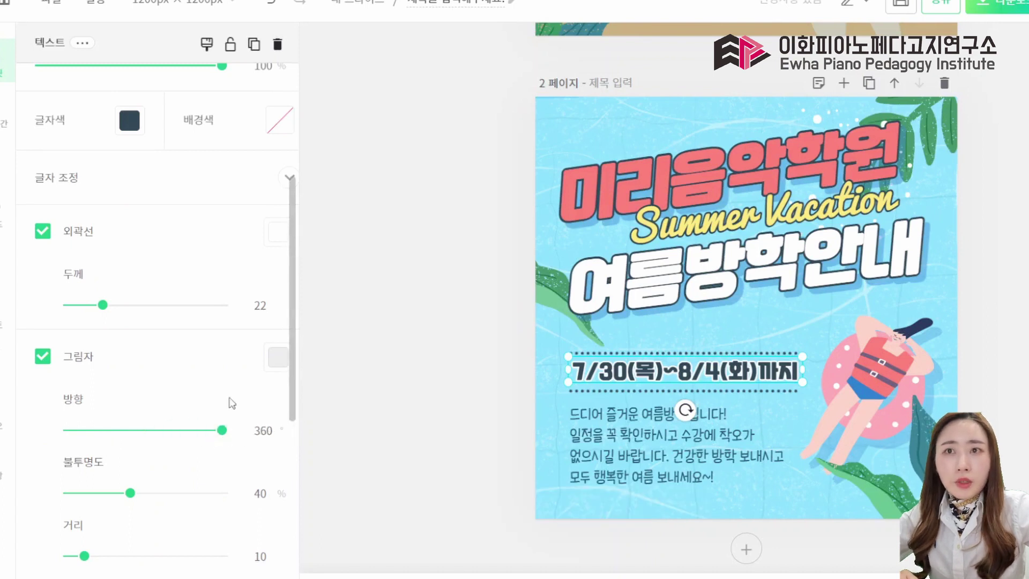
left_click(276, 357)
left_click(343, 90)
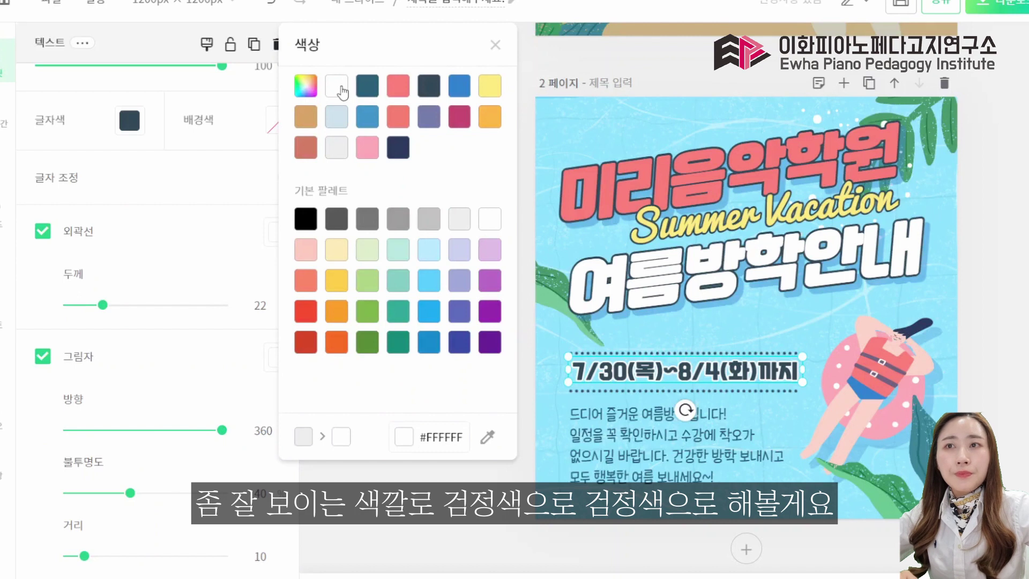
Step: Set the date text's shadow color to black (#000000) and its shadow direction to 281°
left_click(305, 220)
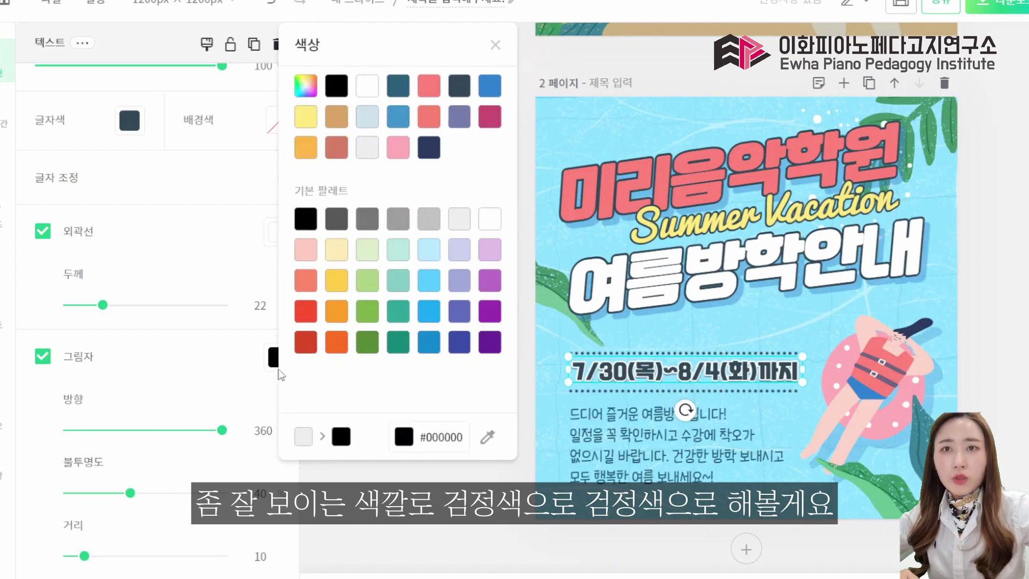
left_click(374, 516)
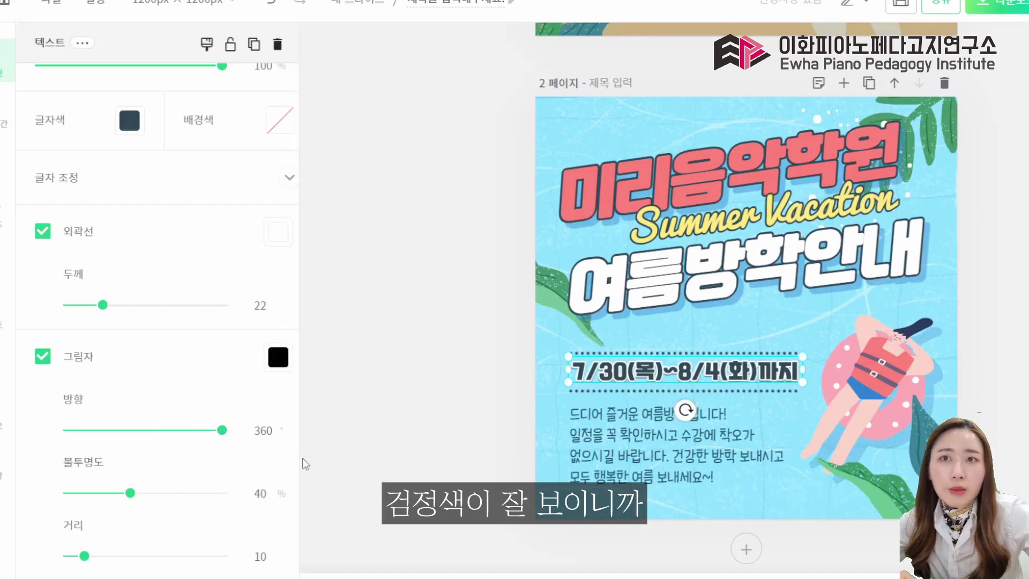
left_click_drag(220, 437, 170, 473)
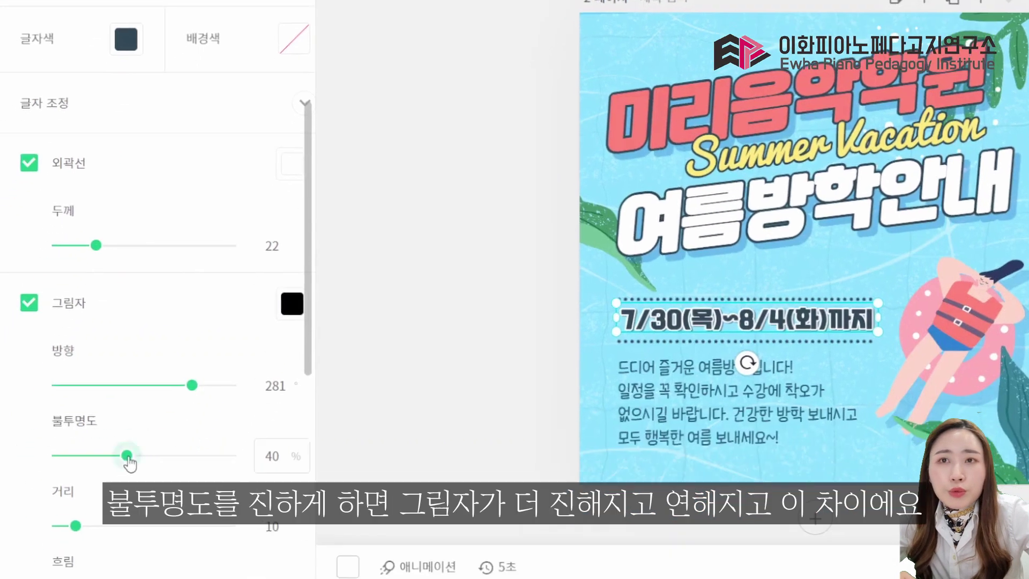
Step: Set the date text's shadow opacity to 79% and turn the shadow direction to 259°
left_click_drag(100, 524, 223, 536)
left_click_drag(248, 468, 194, 473)
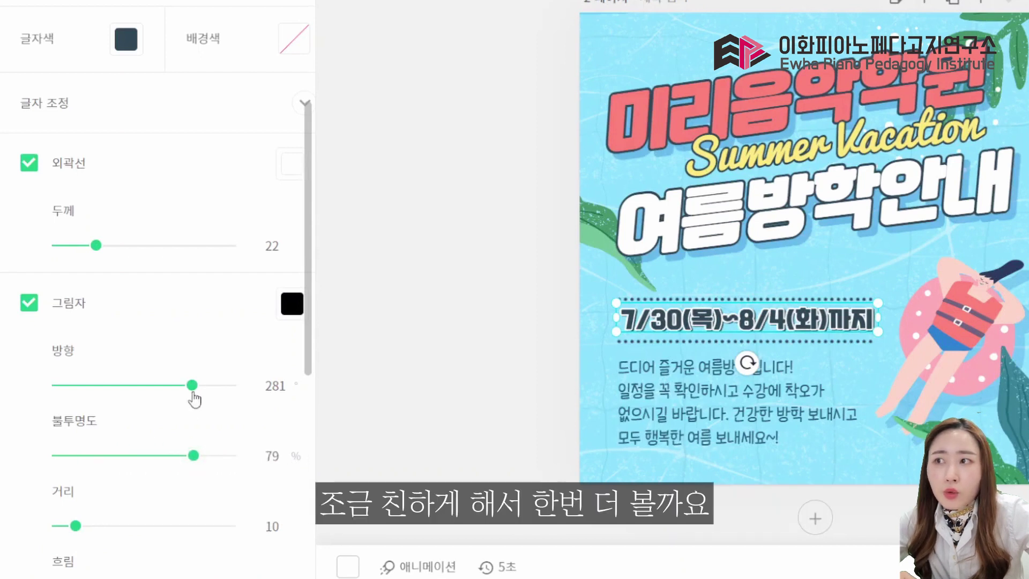
left_click_drag(193, 390, 178, 416)
Step: Set the date text's shadow distance to 35, direction to 233°, opacity to 65% and blur to 31
scroll(86, 450, "down", 2)
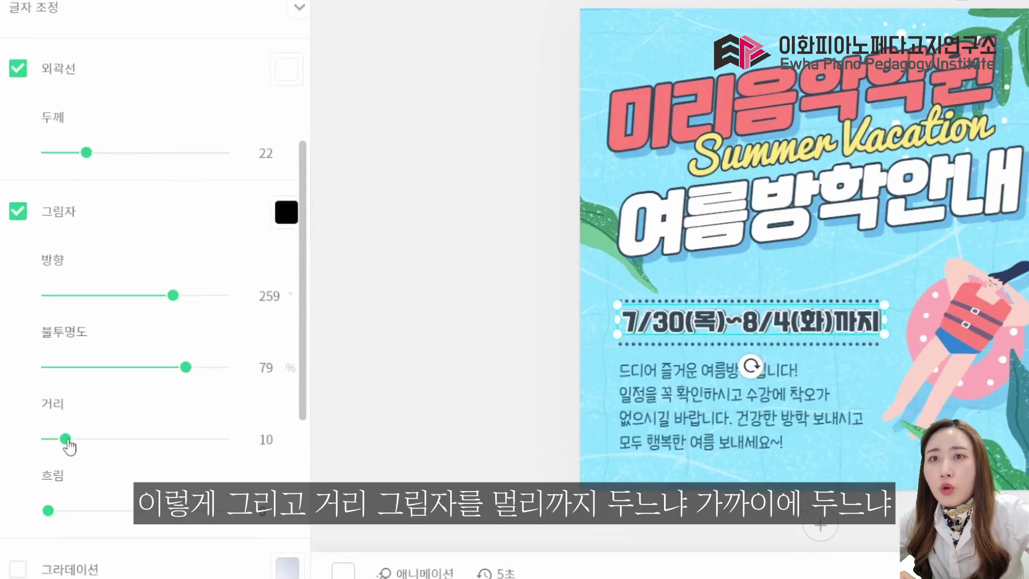
left_click_drag(47, 456, 92, 464)
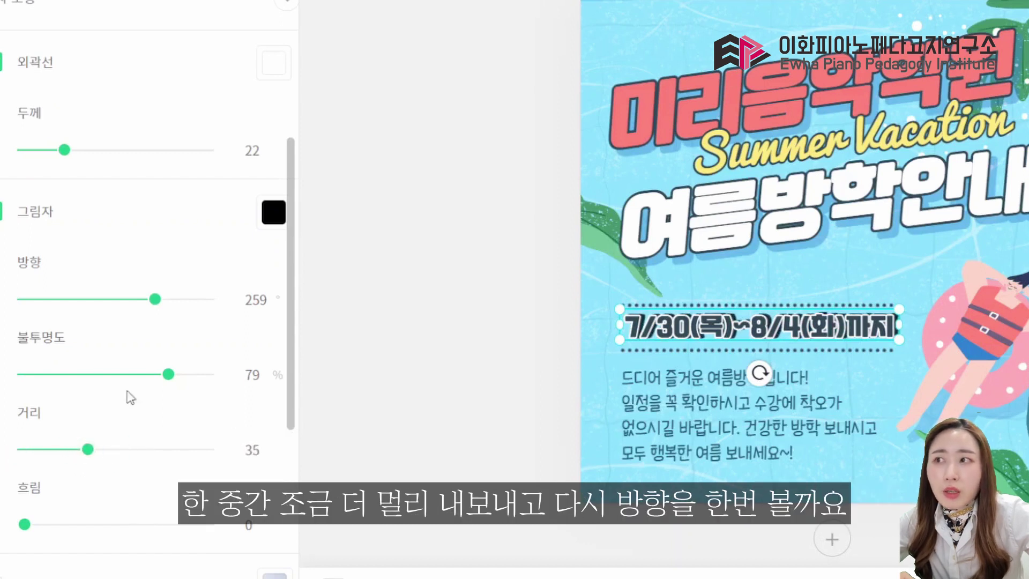
left_click_drag(155, 306, 144, 378)
scroll(110, 427, "down", 4)
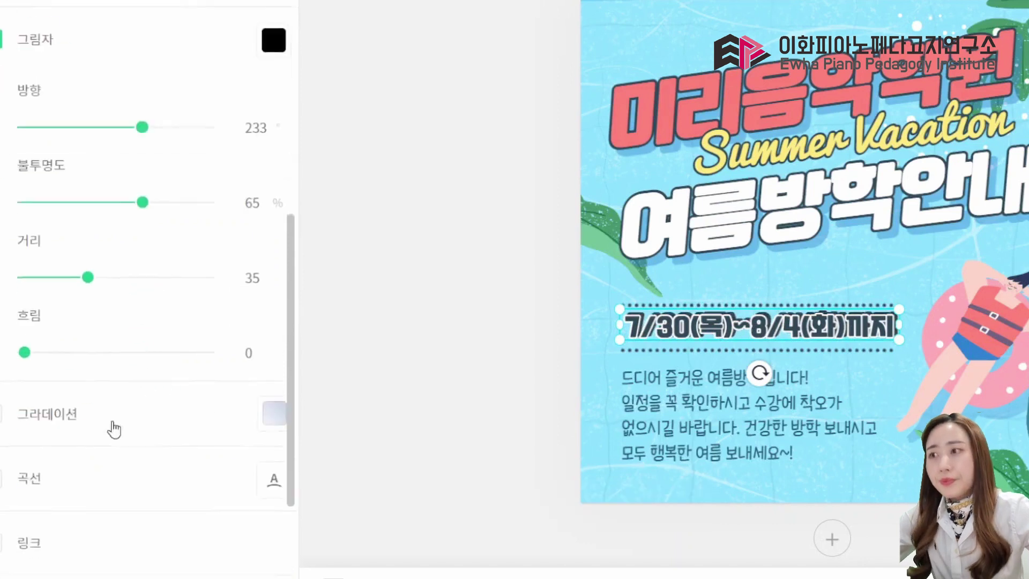
left_click_drag(25, 325, 79, 360)
Step: Apply a gradient to the date text using the vertical coral-to-dark-green preset
scroll(78, 357, "down", 2)
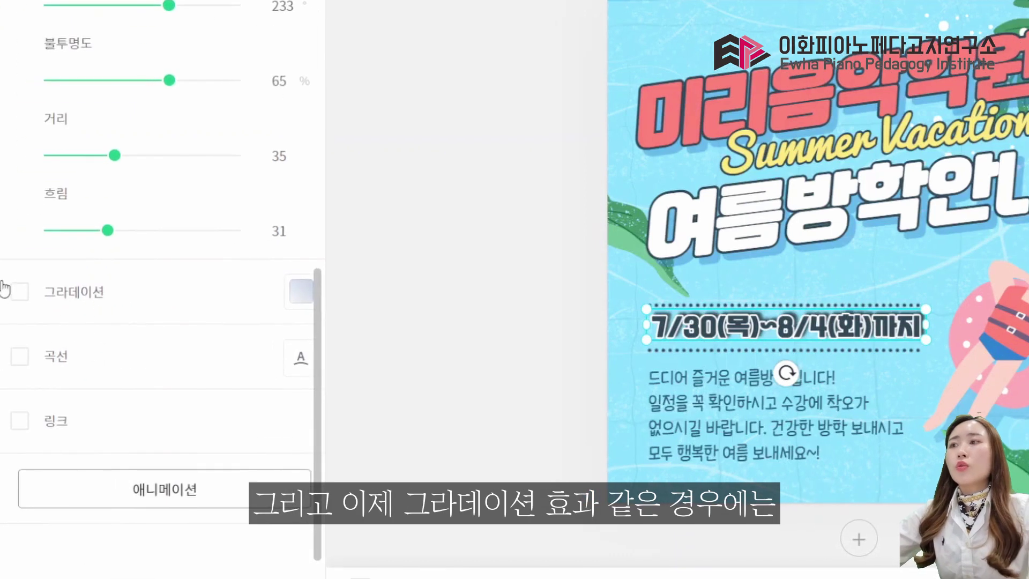
left_click(20, 303)
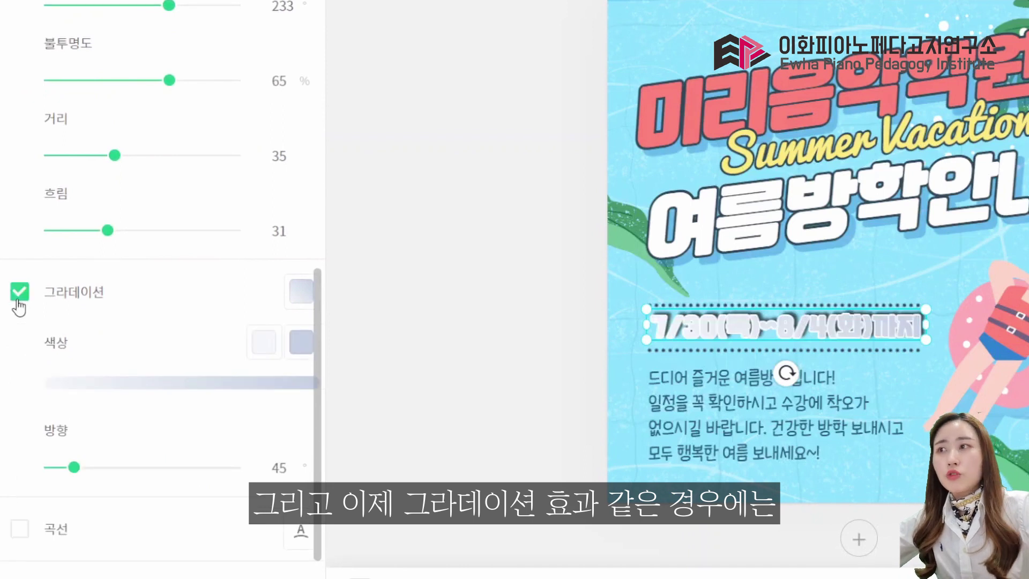
left_click(300, 292)
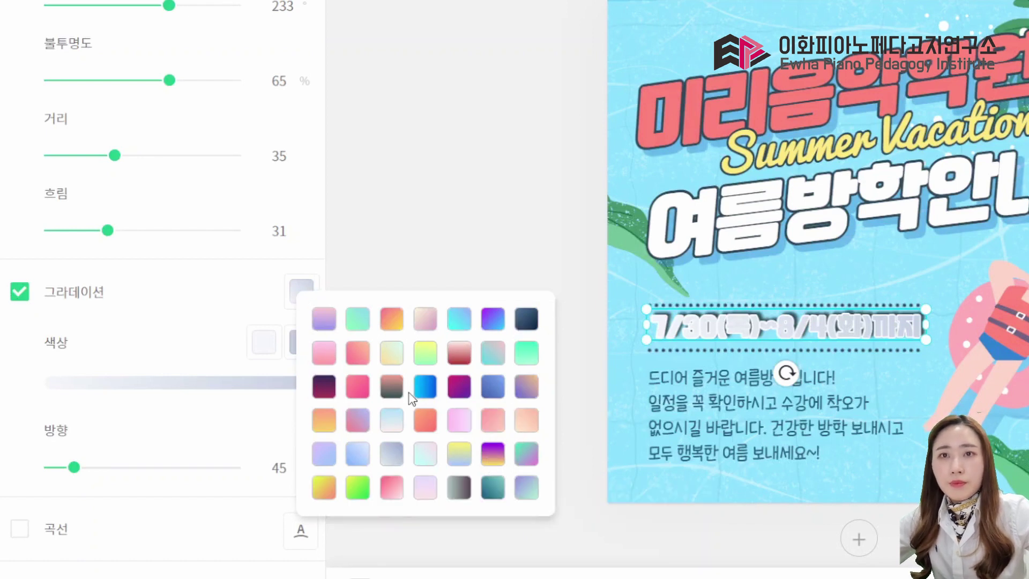
left_click(395, 393)
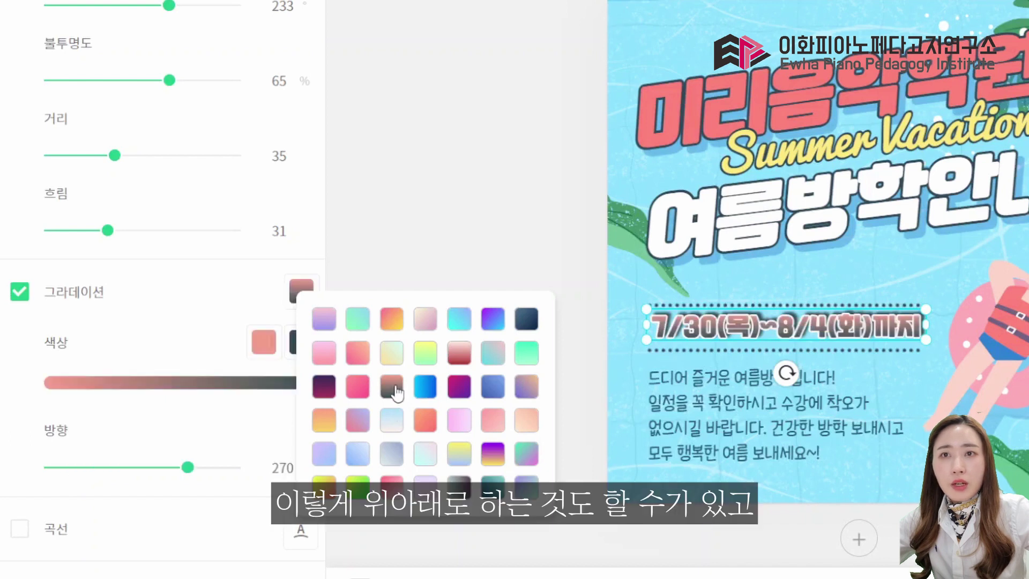
left_click(206, 345)
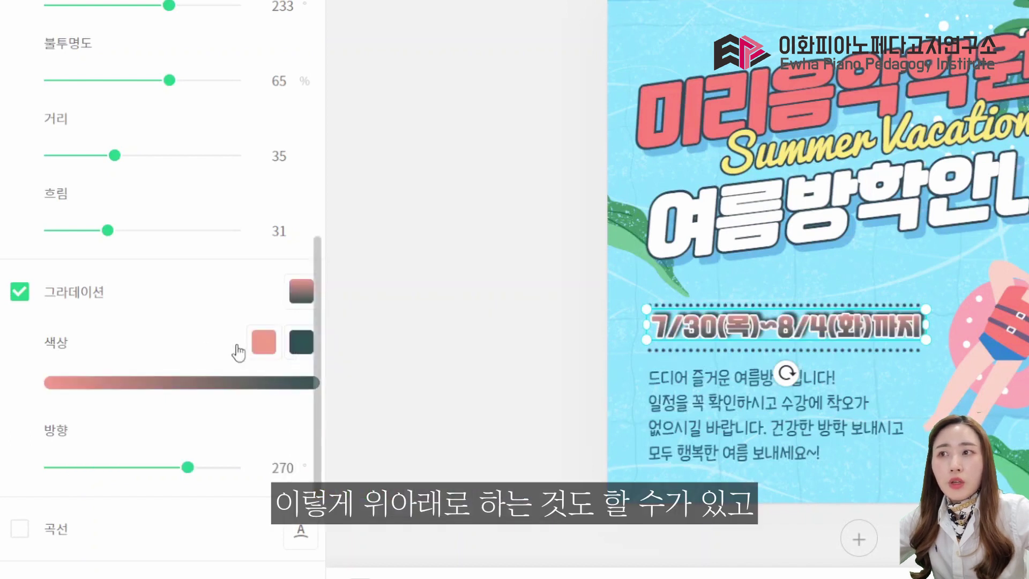
Step: Set the first color of the date text's gradient to teal blue (#2B5F78)
left_click(263, 346)
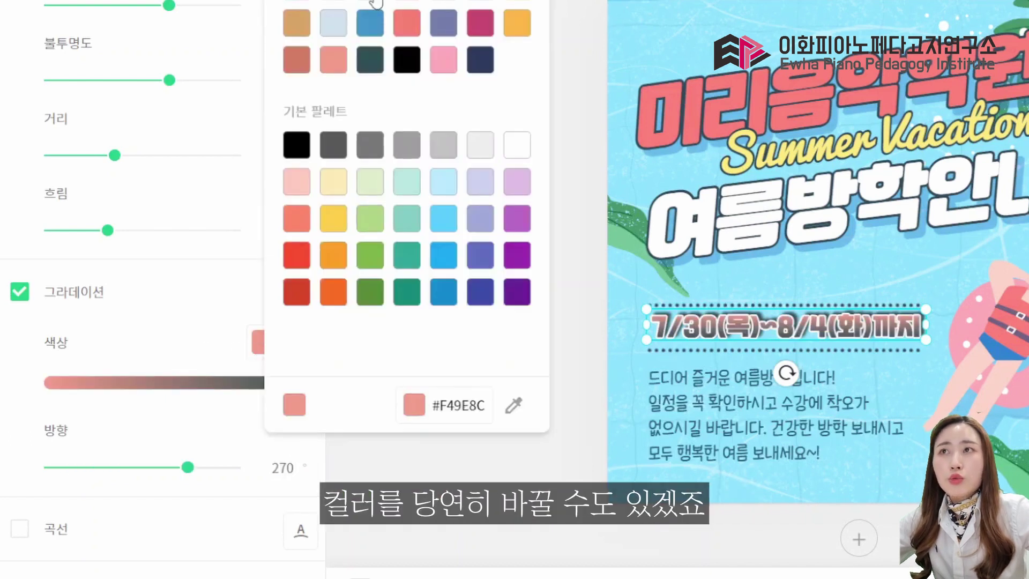
left_click(370, 60)
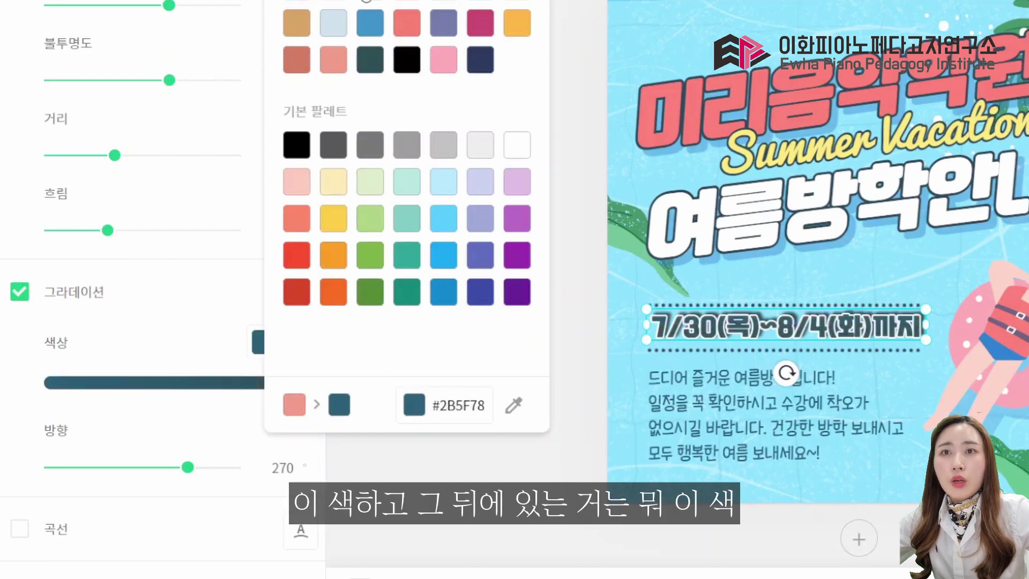
left_click(395, 448)
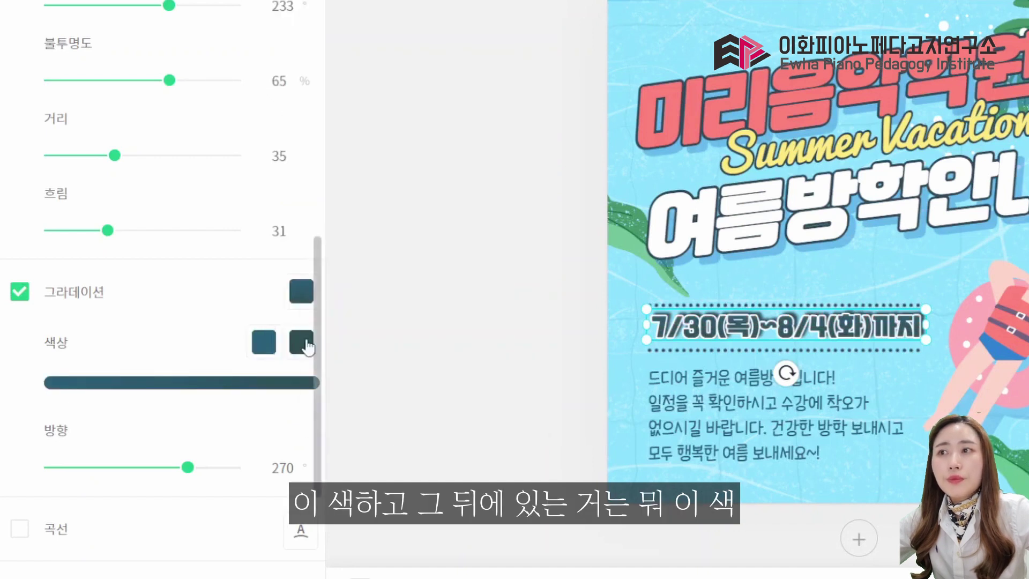
Step: Try #CEE2ED and #2C3B5E as the gradient's second color and settle on purple-blue (#747EAC)
left_click(297, 343)
left_click(370, 24)
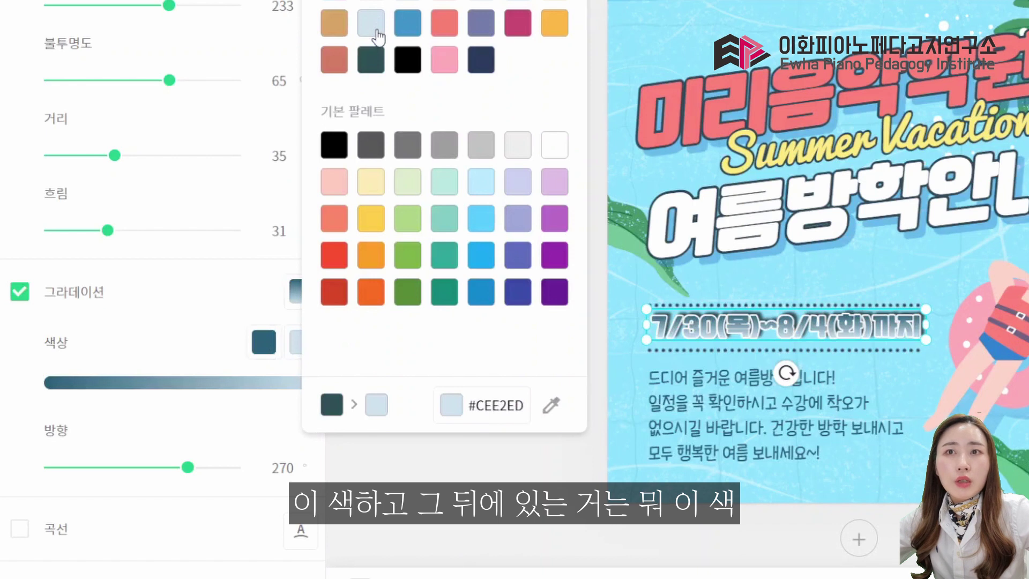
left_click(482, 61)
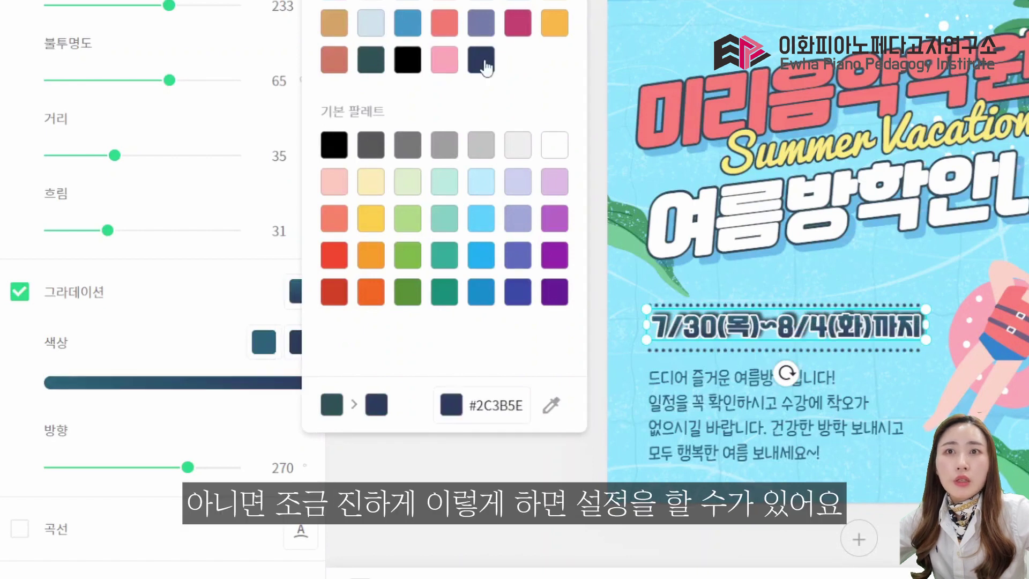
left_click(481, 24)
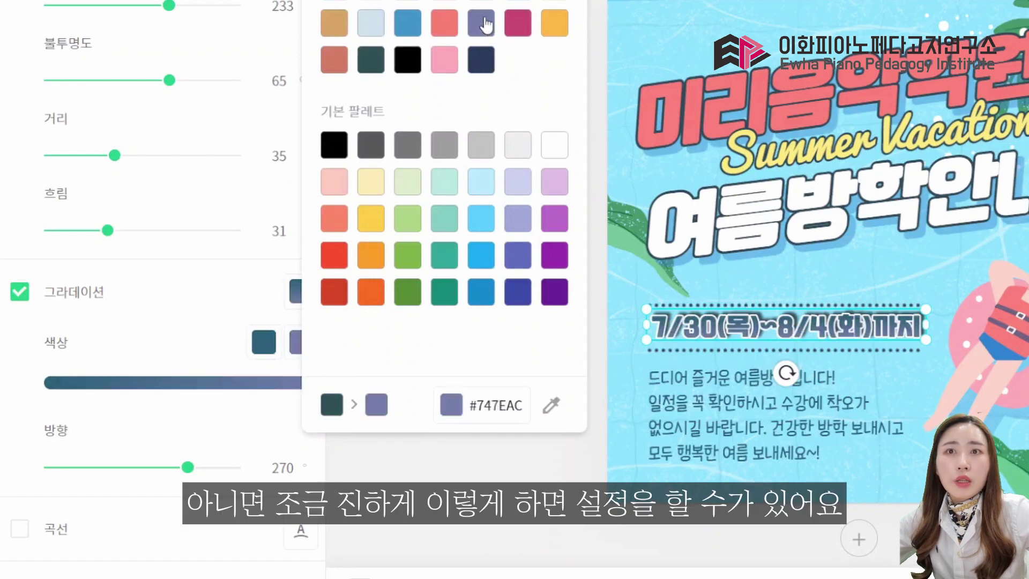
left_click(422, 484)
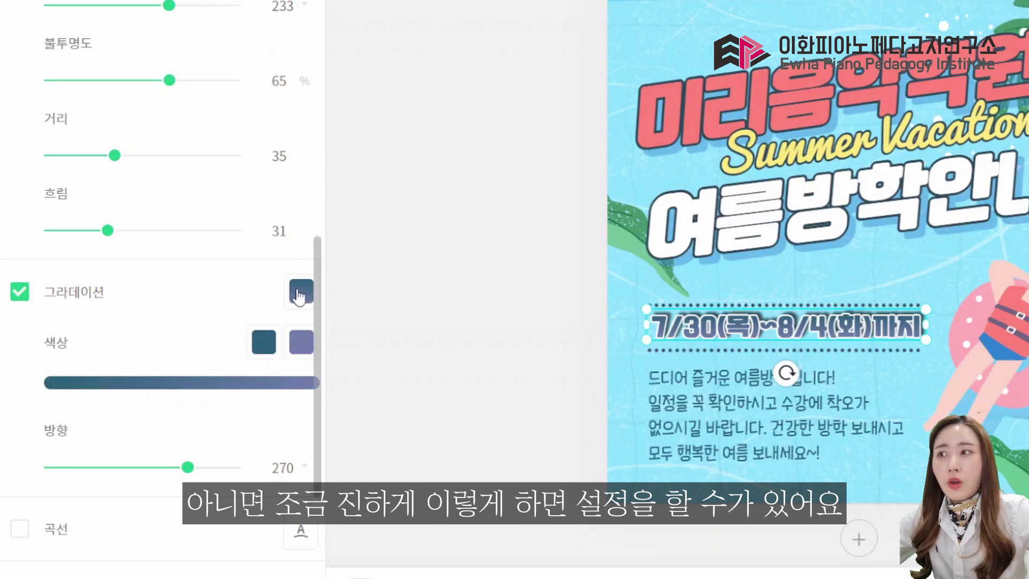
Step: Set the date text's gradient direction to 117° and turn the gradient off
left_click_drag(190, 469, 107, 486)
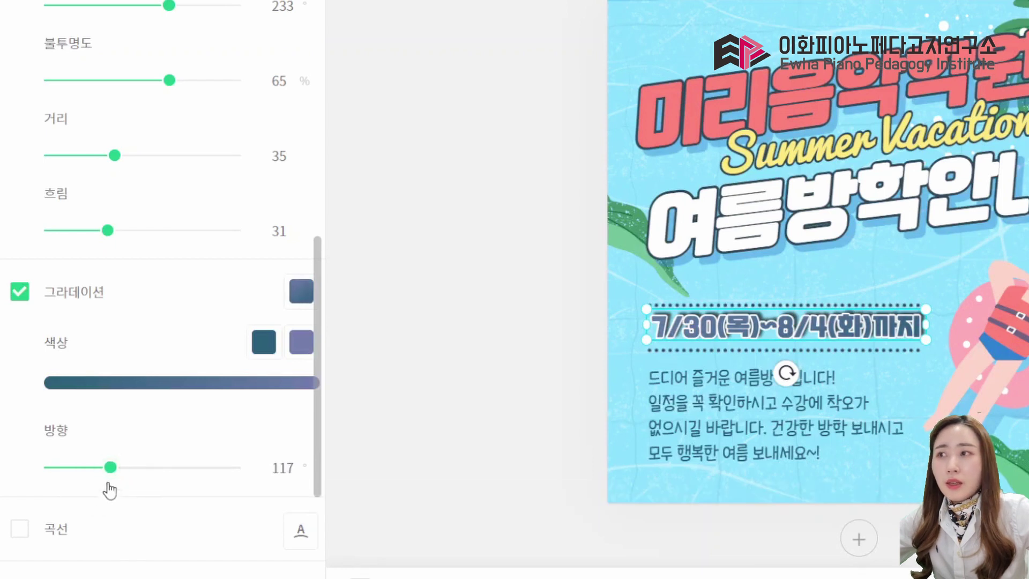
left_click(20, 292)
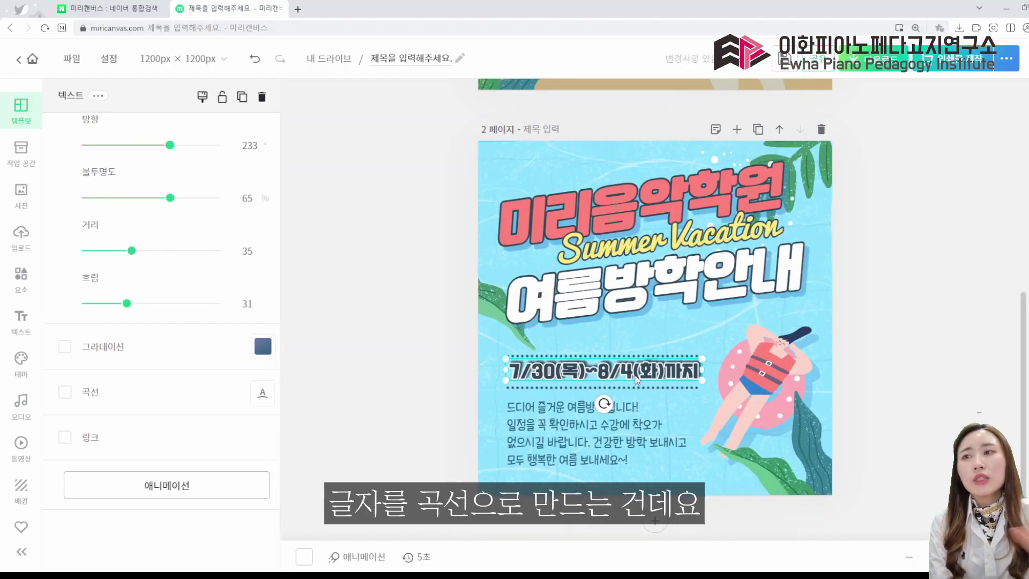
Step: Curve the date text and reshape its guide circle into a flatter, narrower ellipse
left_click(64, 394)
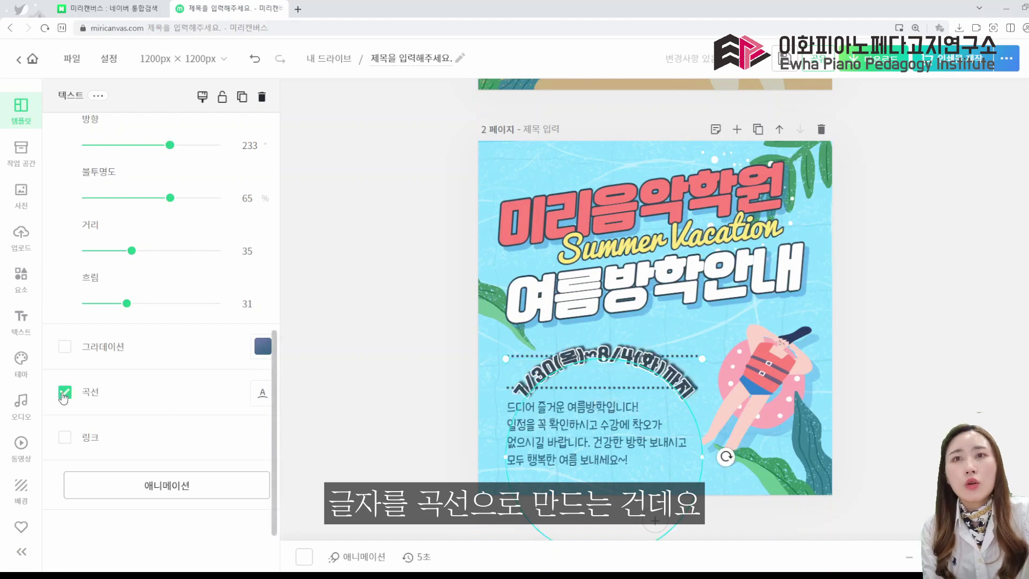
scroll(438, 415, "down", 1)
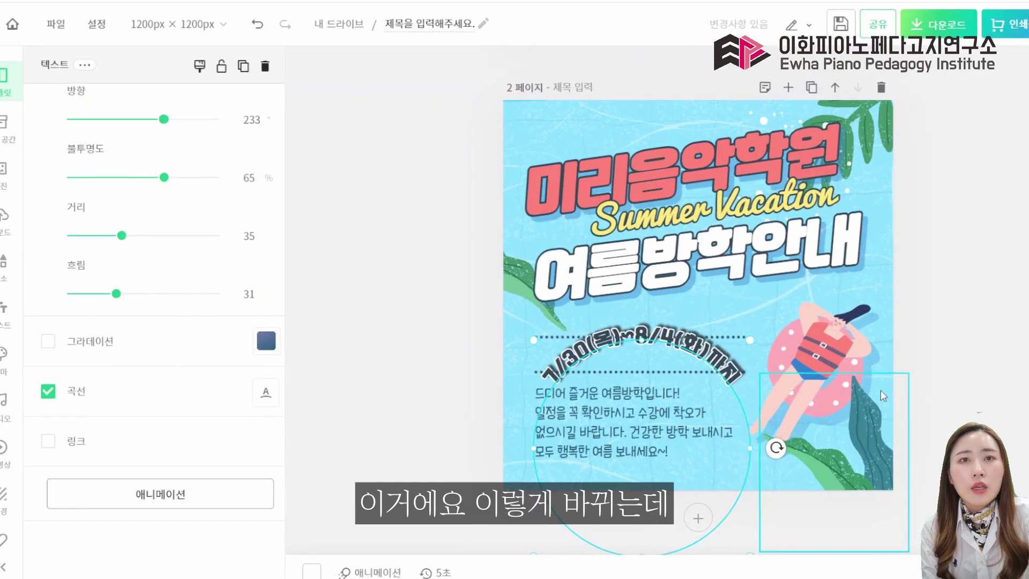
scroll(780, 353, "up", 5)
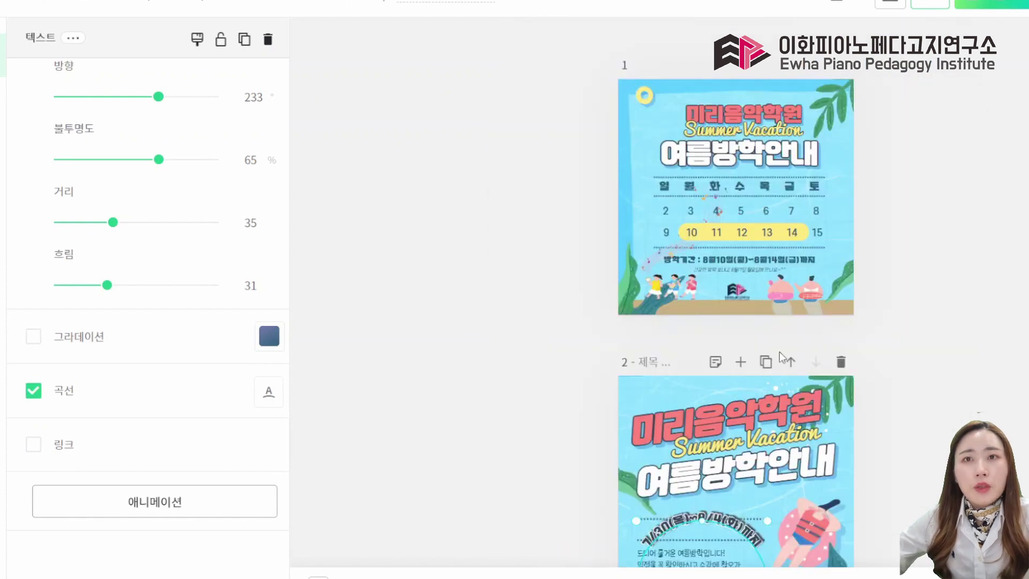
scroll(779, 351, "down", 2)
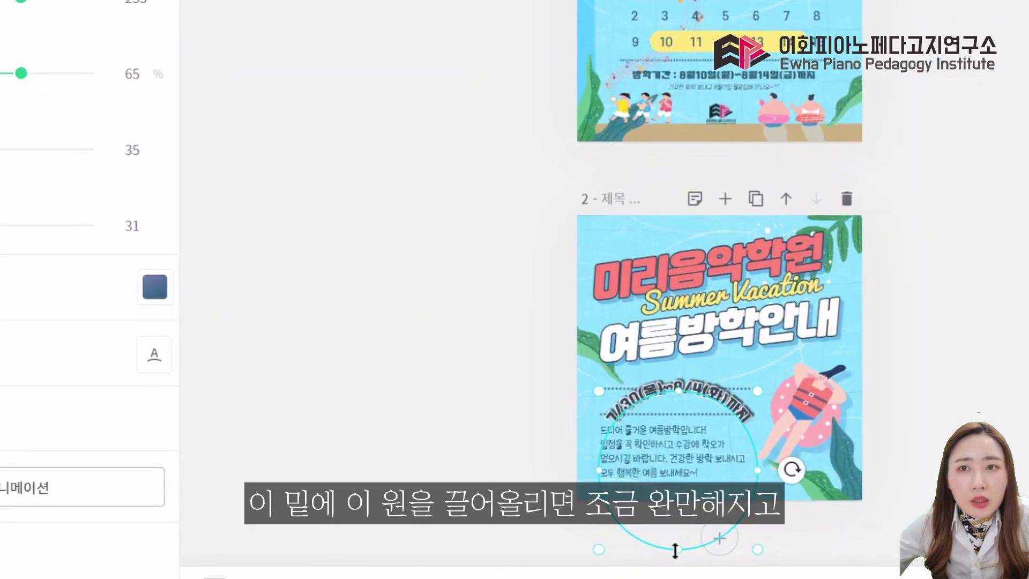
left_click_drag(675, 549, 696, 450)
left_click_drag(757, 420, 724, 433)
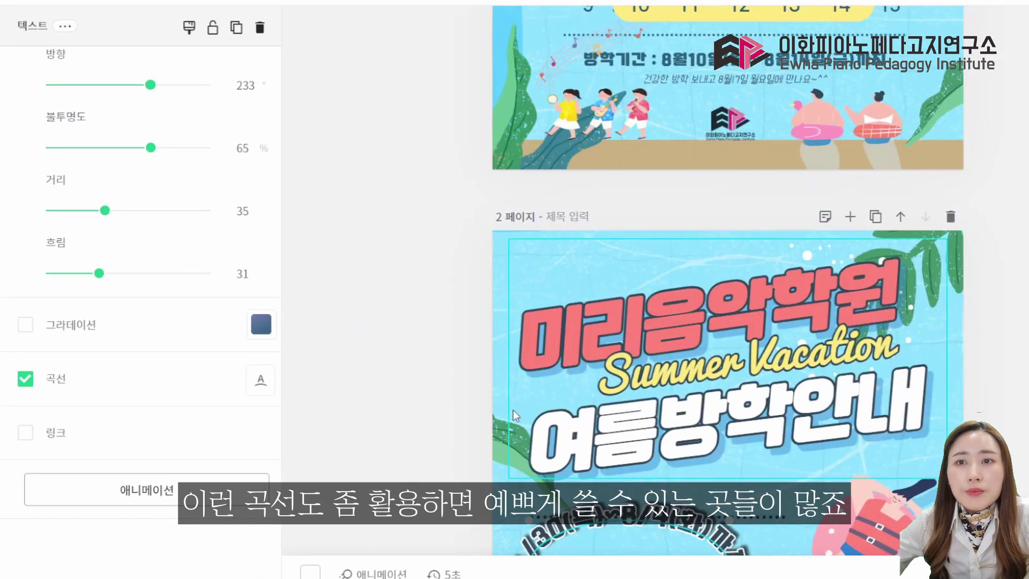
Step: Remove the curve from the date text and widen its text box so the date fits on one line
scroll(460, 390, "down", 4)
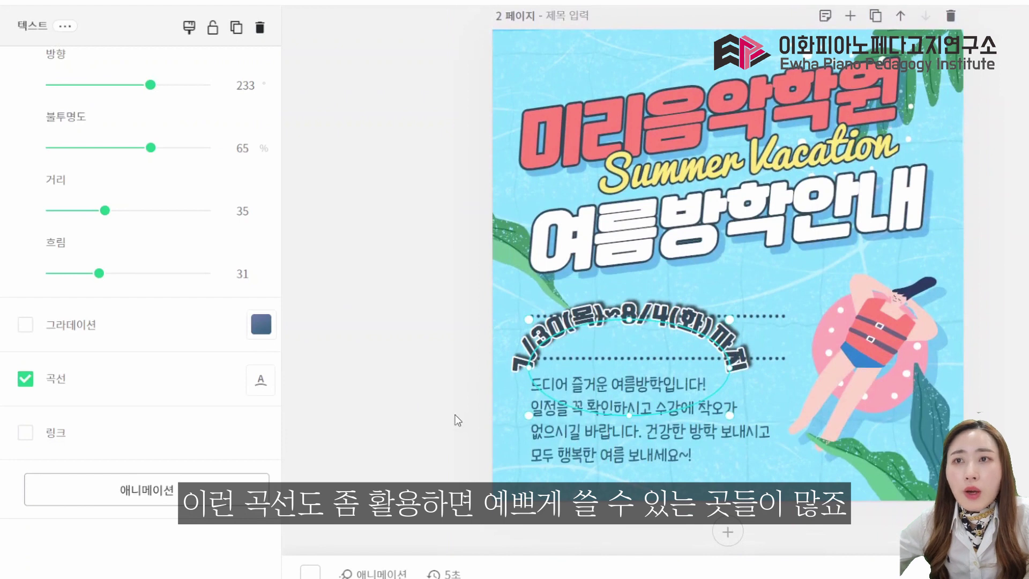
left_click(24, 382)
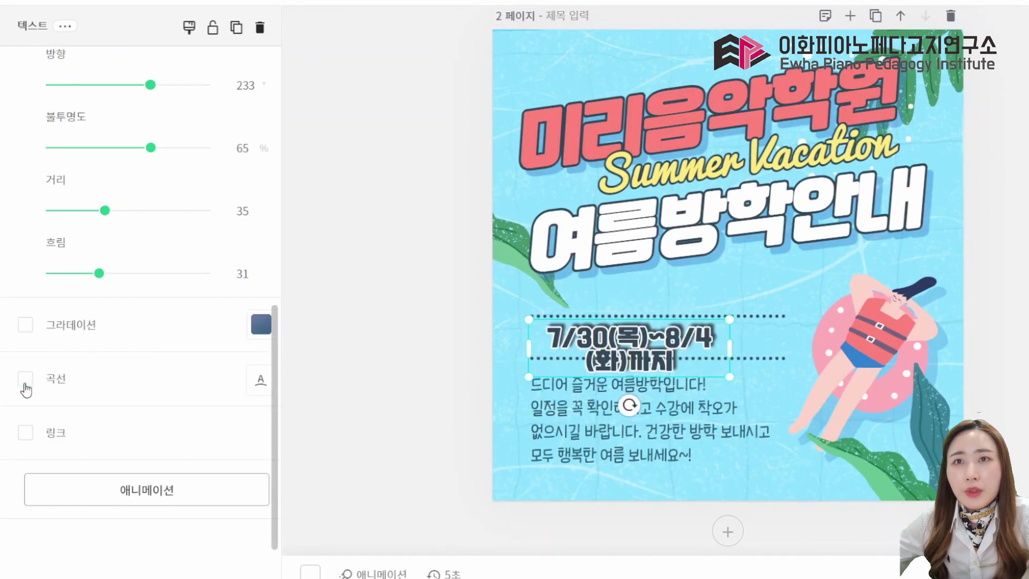
double_click(694, 347)
left_click(1004, 298)
left_click(643, 349)
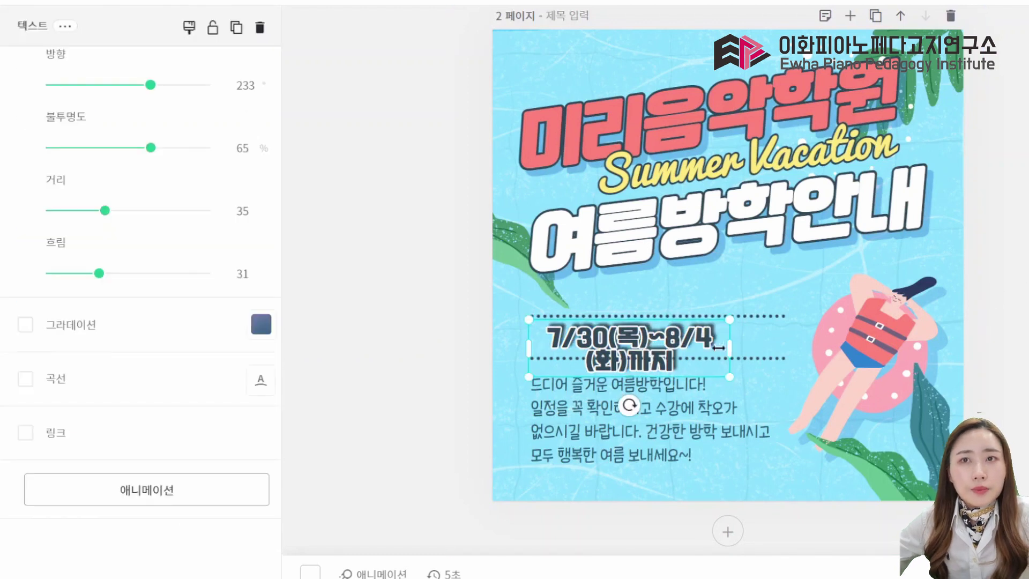
left_click_drag(729, 348, 791, 347)
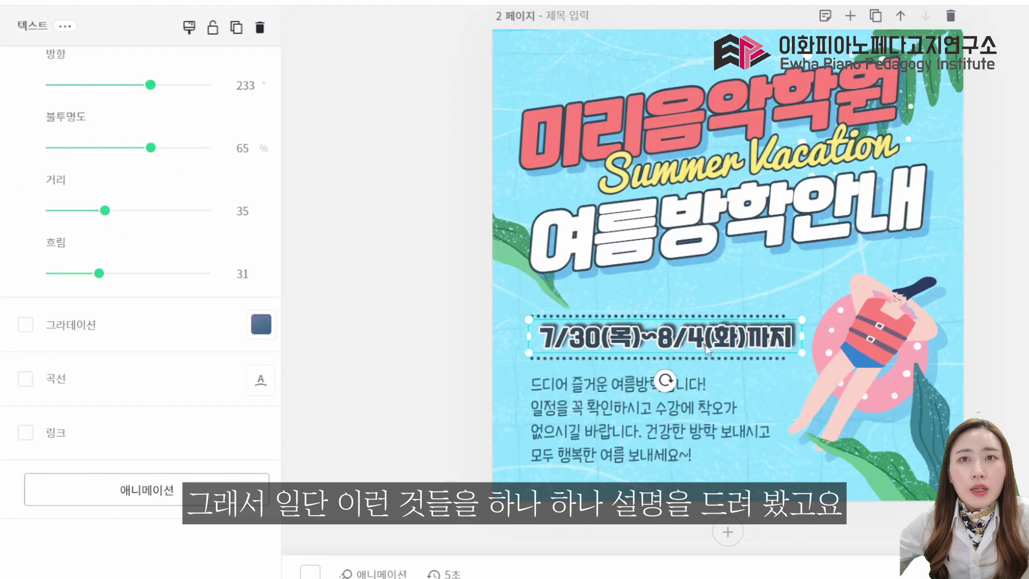
key("Escape")
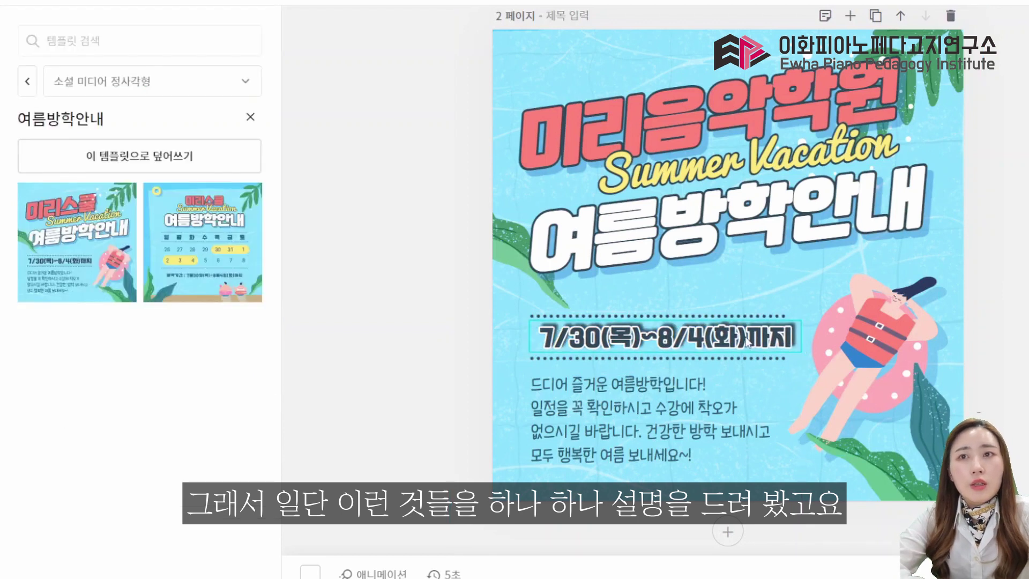
Step: Expand the text adjustment options for the four-line vacation message and try different letter spacing, ending at -2
left_click(596, 418)
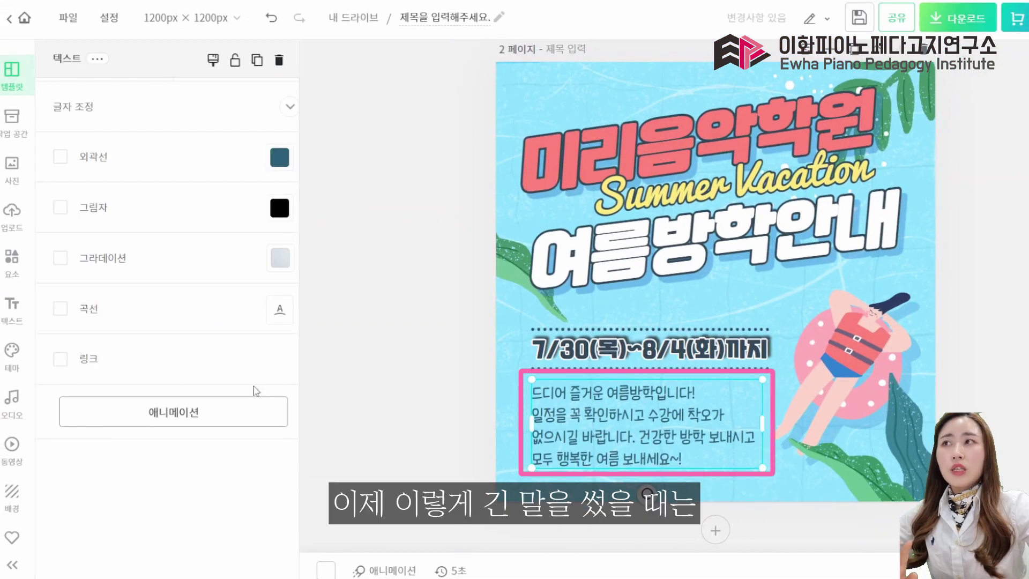
scroll(172, 425, "up", 5)
scroll(172, 425, "down", 2)
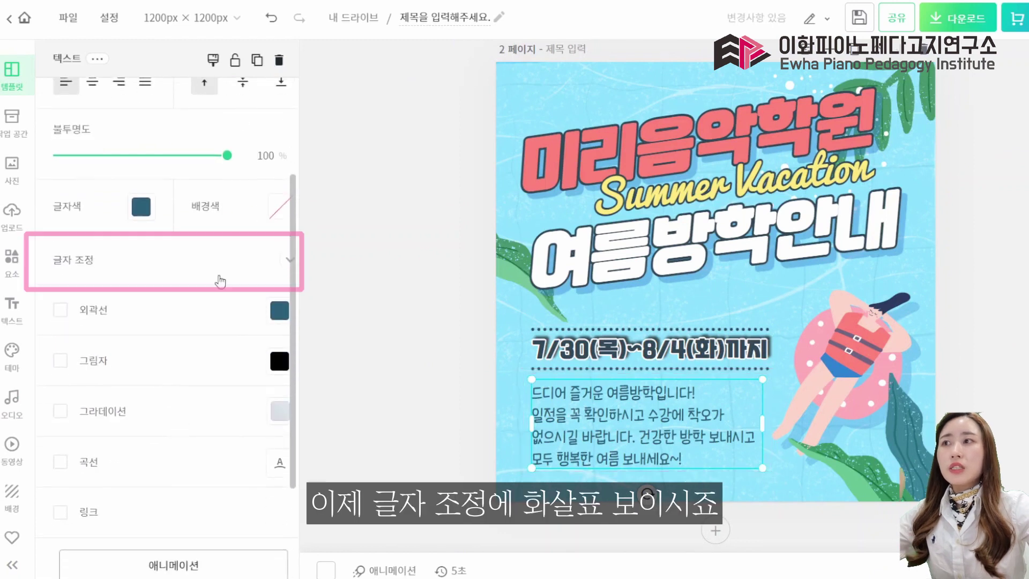
left_click(288, 262)
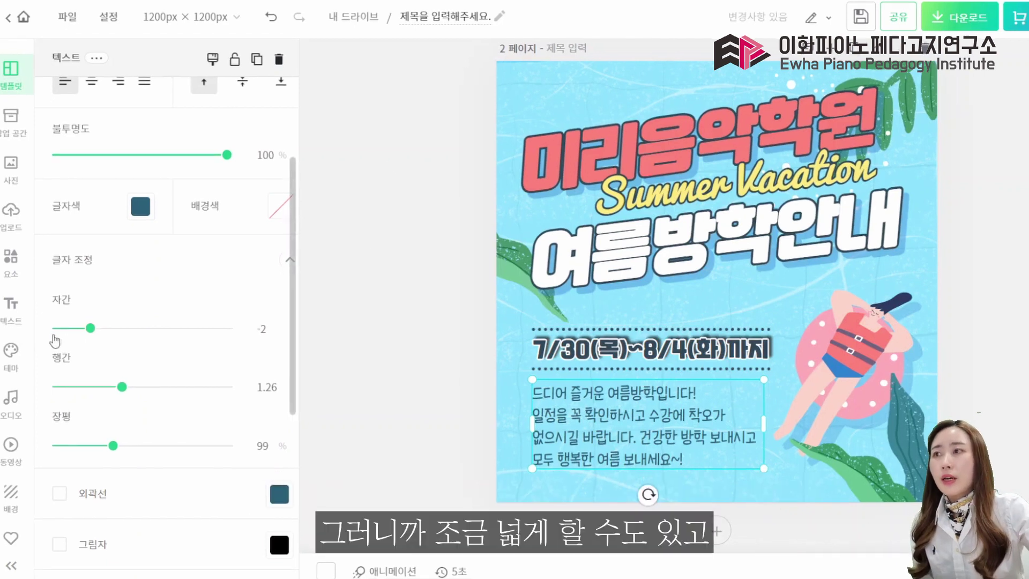
left_click_drag(83, 333, 66, 351)
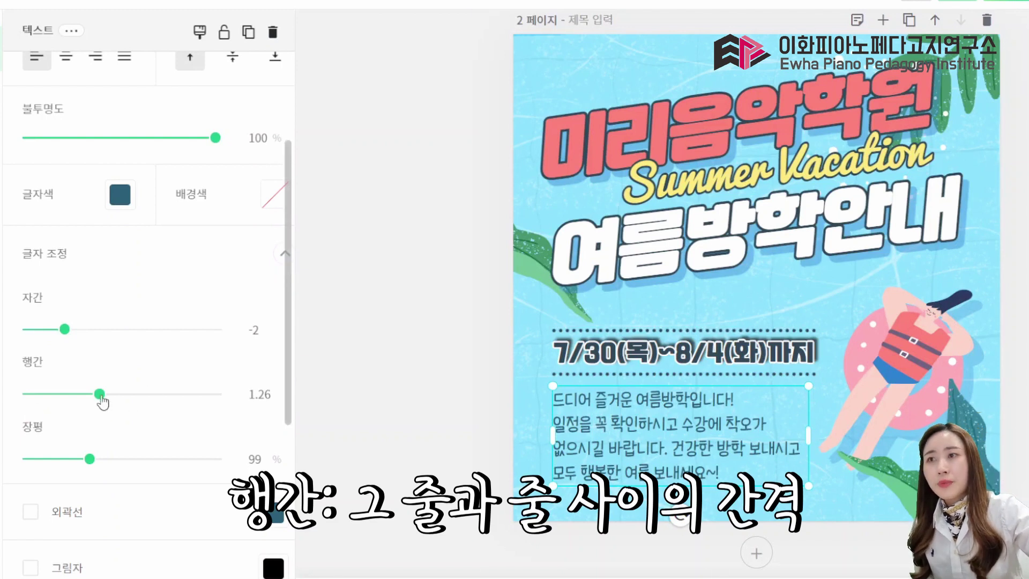
Step: Set the vacation message's line spacing to 1.23 and add two lines of filler text, starting with "아아아아하하하하", below it
mouse_move(101, 402)
left_mouse_down()
mouse_move(129, 413)
mouse_move(152, 399)
mouse_move(175, 417)
mouse_move(54, 409)
mouse_move(99, 416)
left_mouse_up()
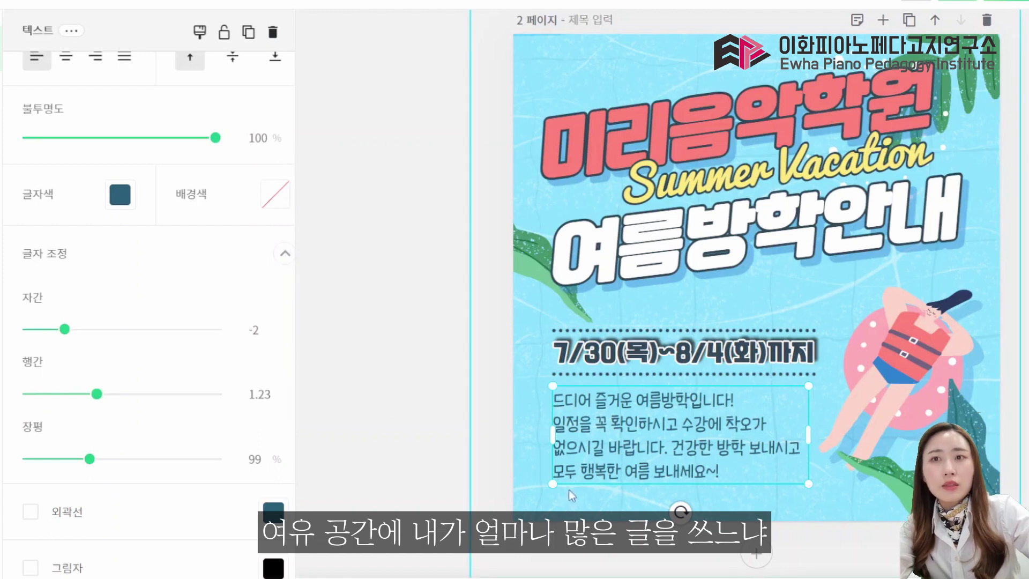
double_click(750, 471)
left_click(725, 474)
key("Return")
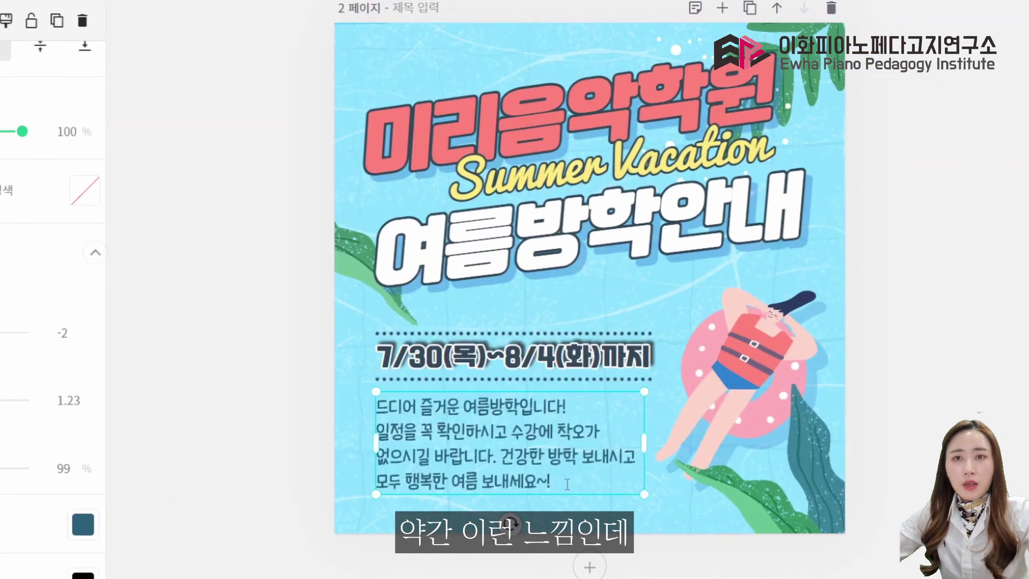
type("아아아아하하하하")
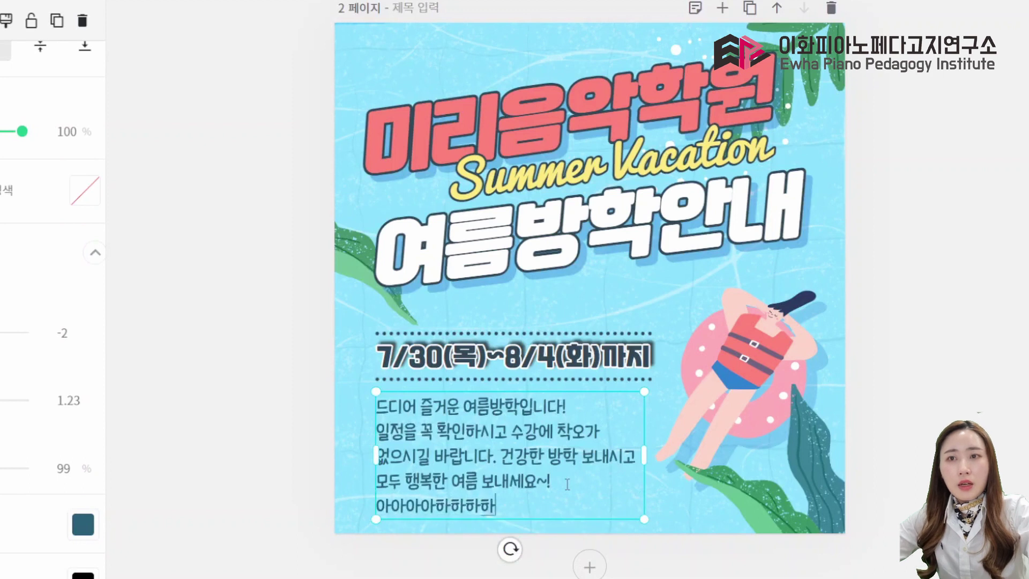
type("아아아아 ㅏ")
key("Return")
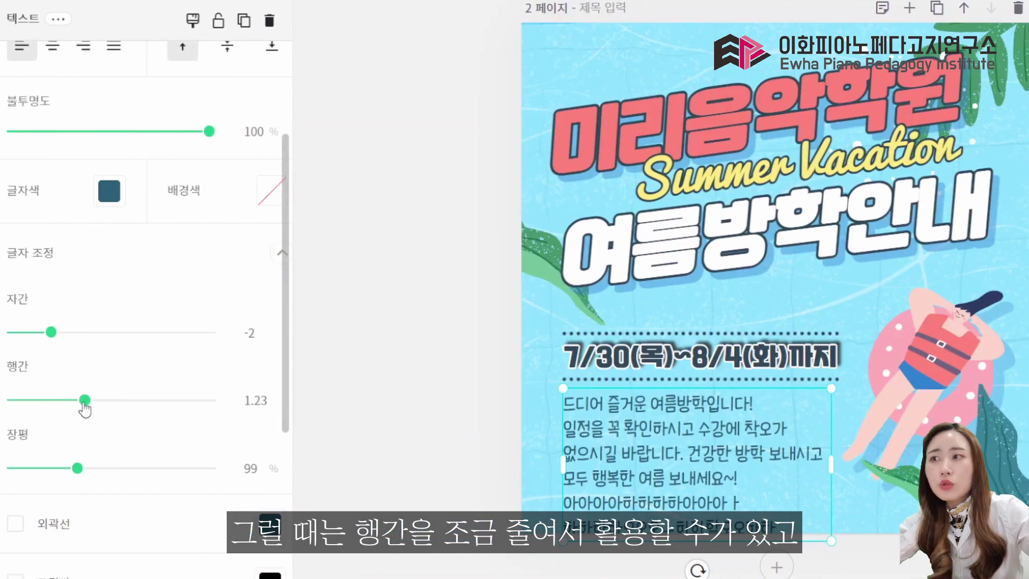
Step: Tighten the vacation message's line spacing to 1.1
left_click_drag(84, 407, 74, 407)
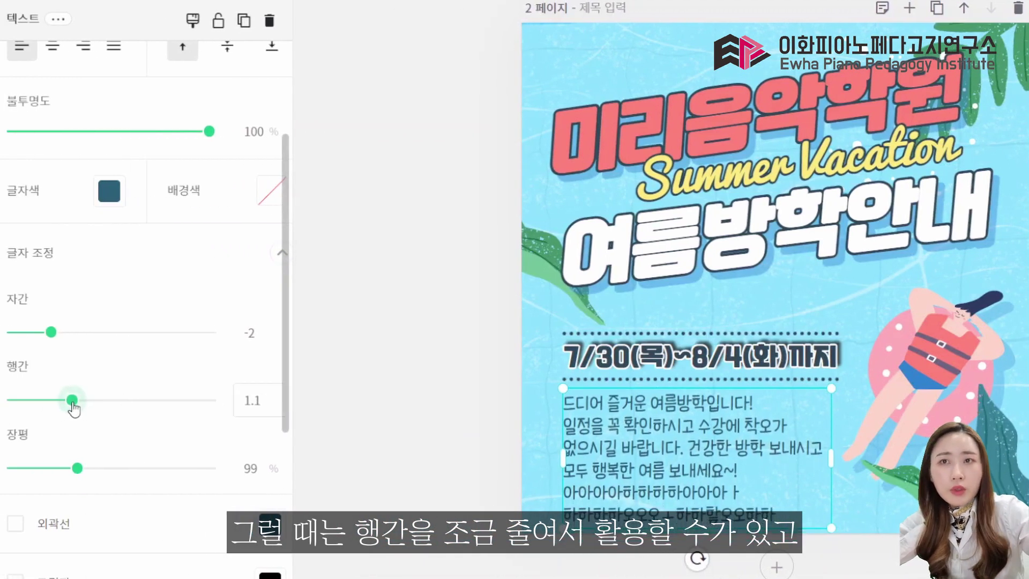
left_click(407, 375)
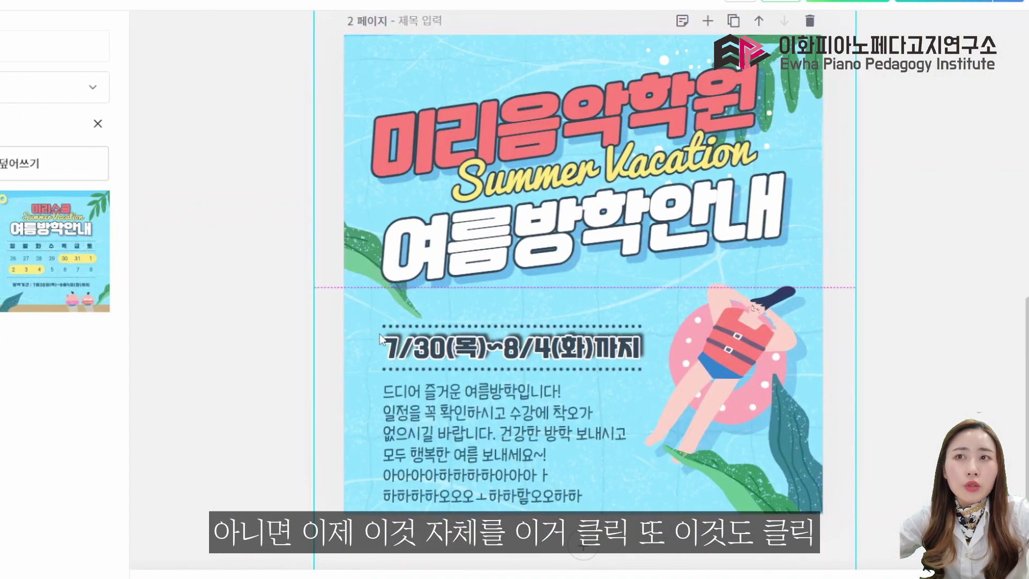
Step: Select the date text together with the dotted lines above and below it and move them up slightly
left_click(375, 338)
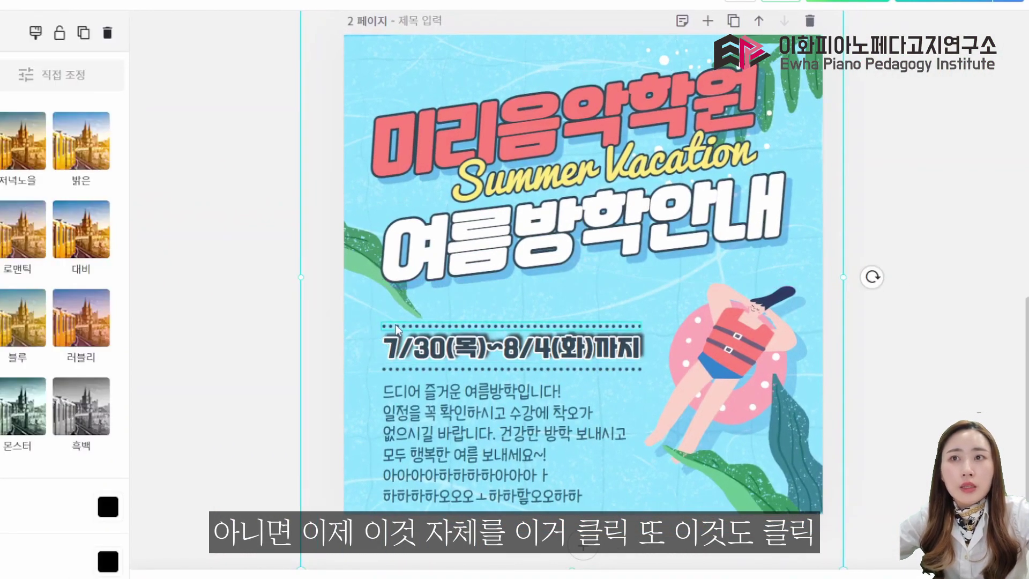
left_click(401, 345)
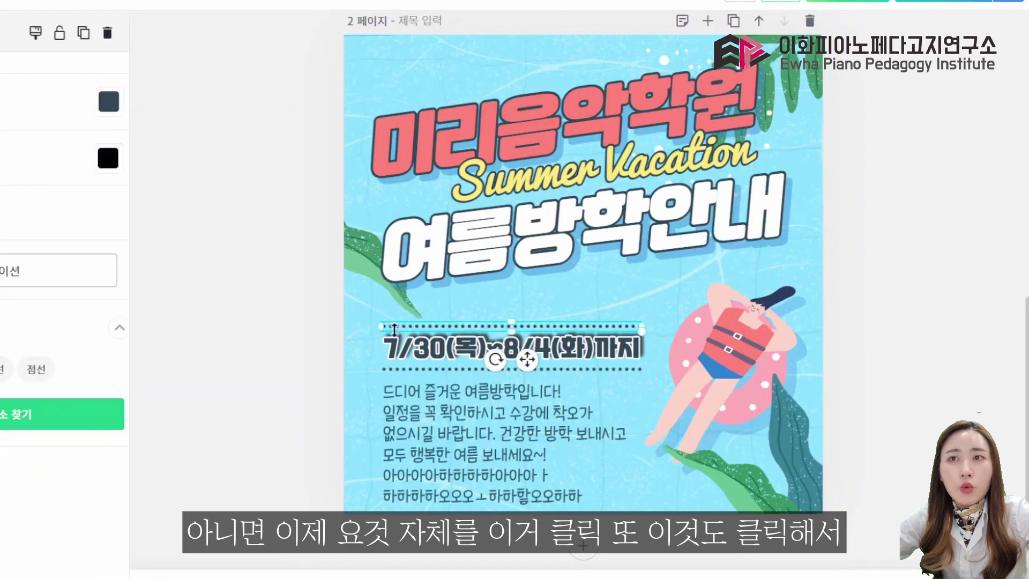
left_click(407, 370, "shift")
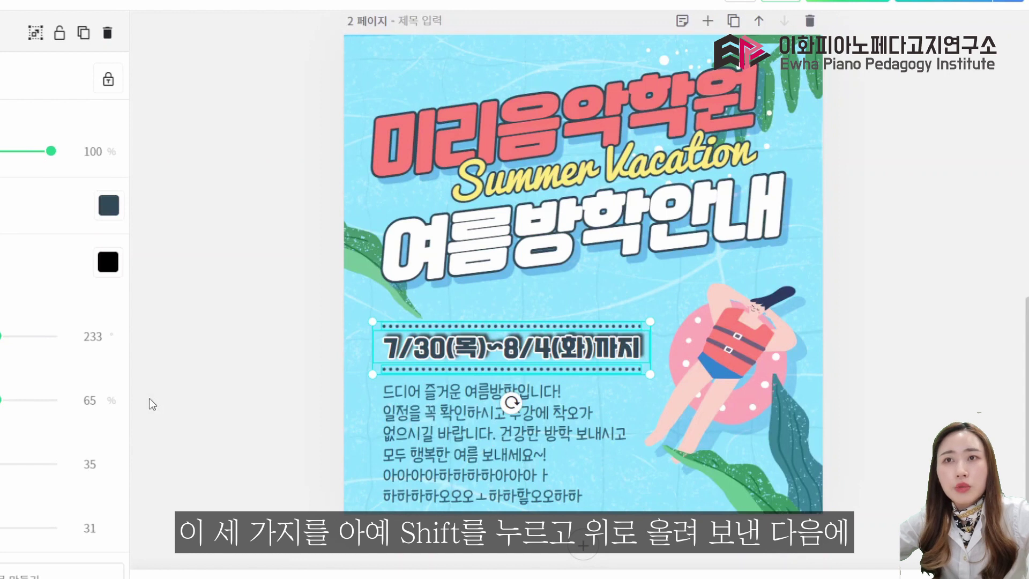
key("shift+Up")
key("shift+Up")
key("shift+Up")
key("shift+Up")
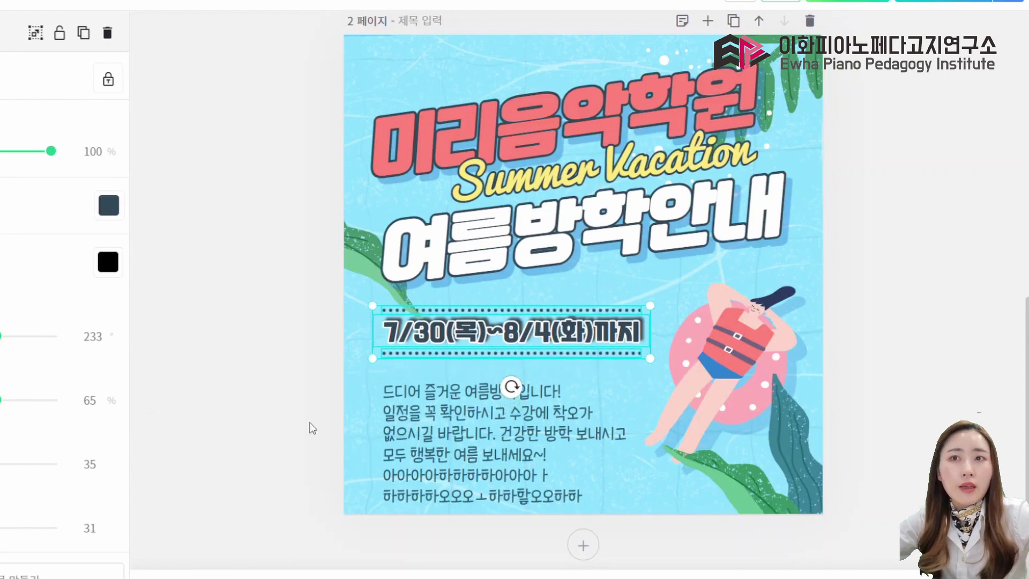
Step: Move the vacation message up closer to the date block and set its line spacing to 1.22
left_click(459, 477)
key("shift+Up")
key("shift+Up")
key("shift+Up")
key("shift+Up")
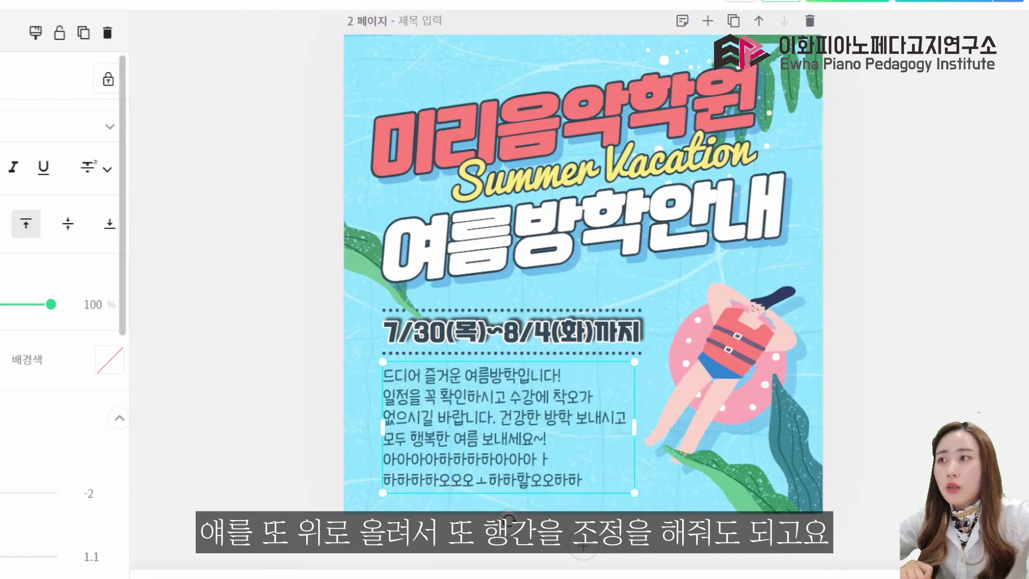
left_click_drag(1, 556, 5, 556)
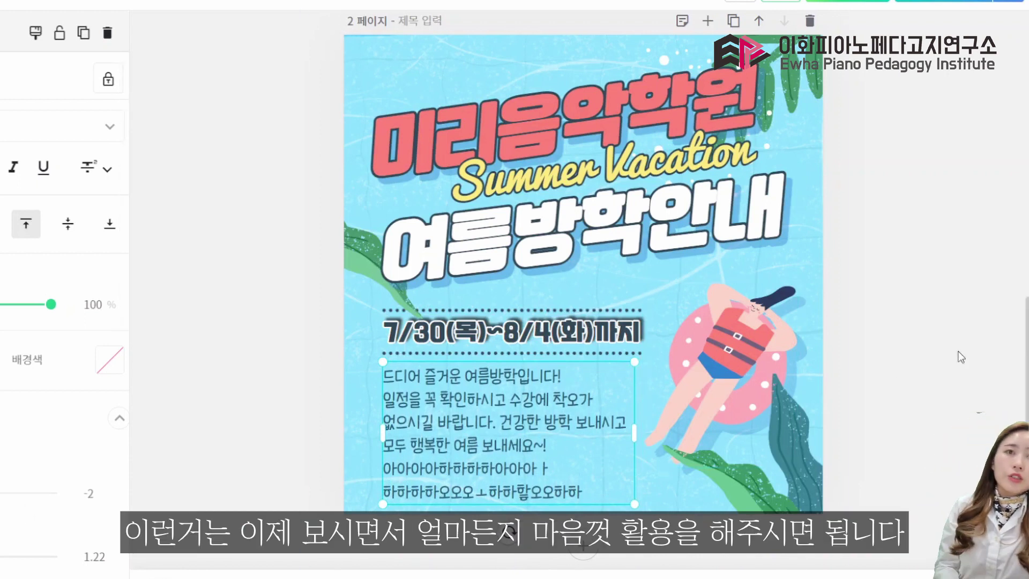
left_click(792, 372)
scroll(569, 381, "up", 1)
scroll(569, 379, "up", 2)
scroll(570, 378, "down", 3)
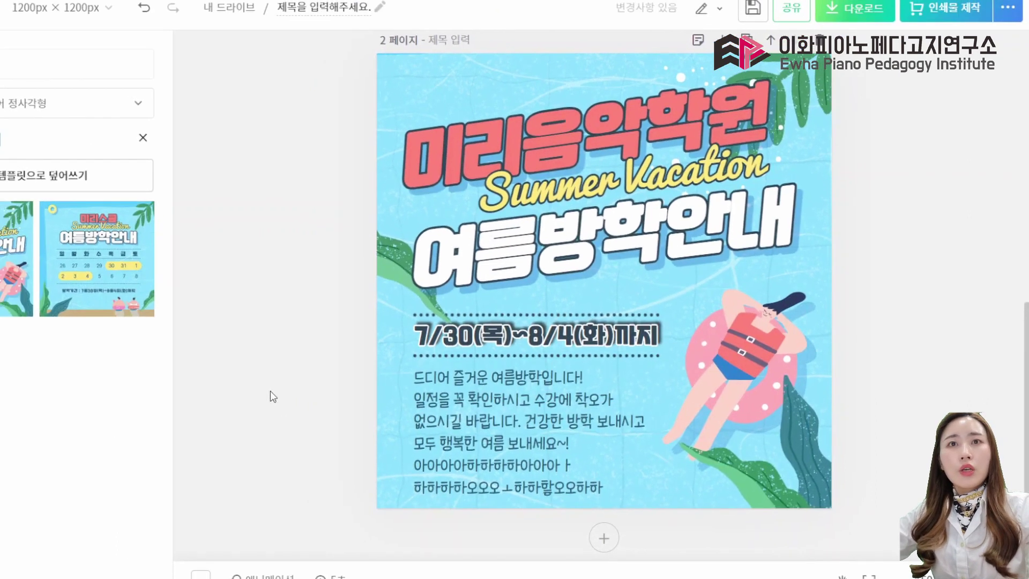
scroll(257, 395, "up", 2)
scroll(300, 395, "down", 2)
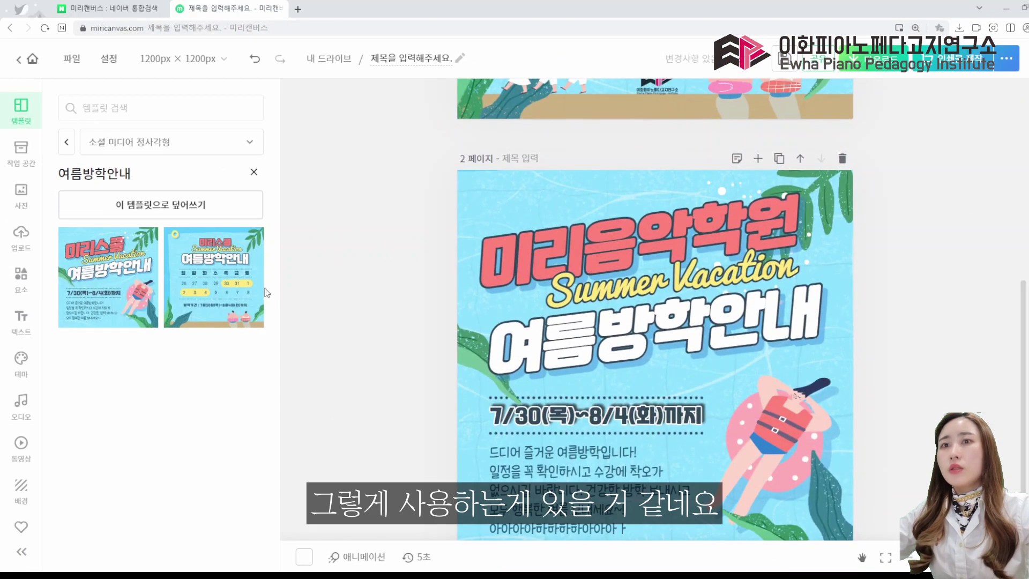
scroll(326, 351, "up", 5)
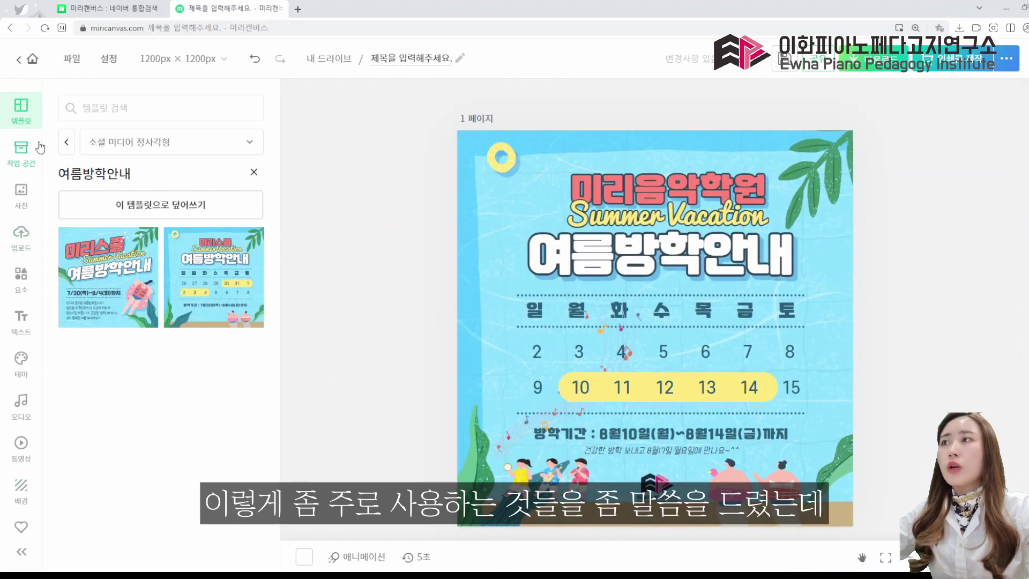
scroll(16, 211, "down", 8)
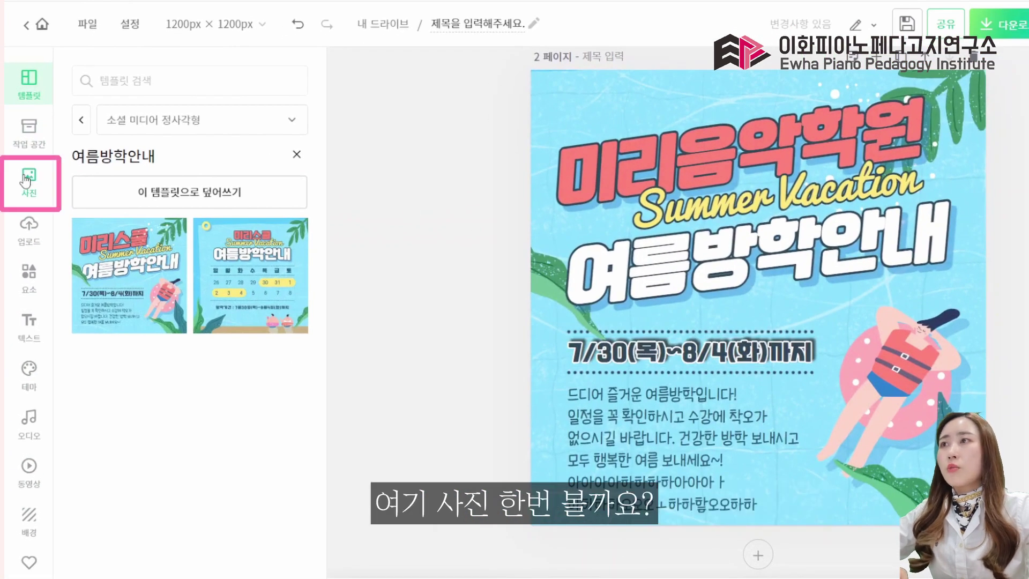
Step: Browse the photo library and search it for "음악"
left_click(51, 182)
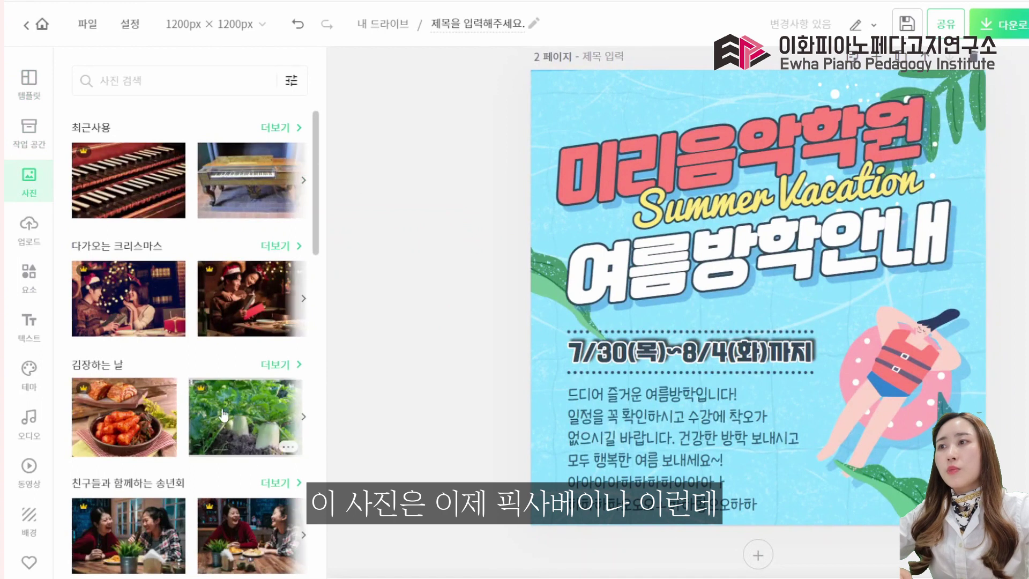
scroll(206, 448, "down", 7)
scroll(205, 448, "down", 6)
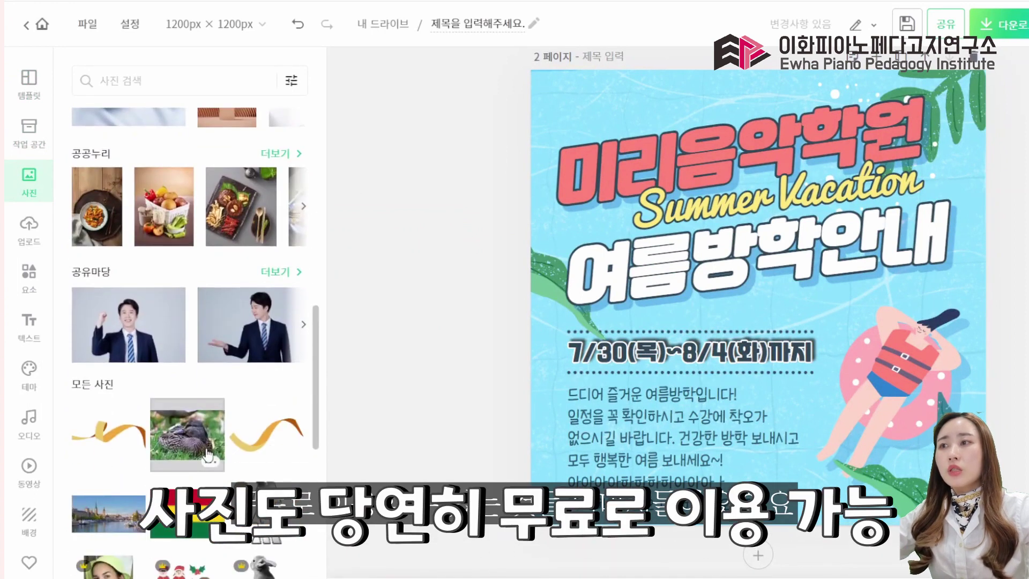
scroll(208, 454, "down", 3)
left_click(178, 76)
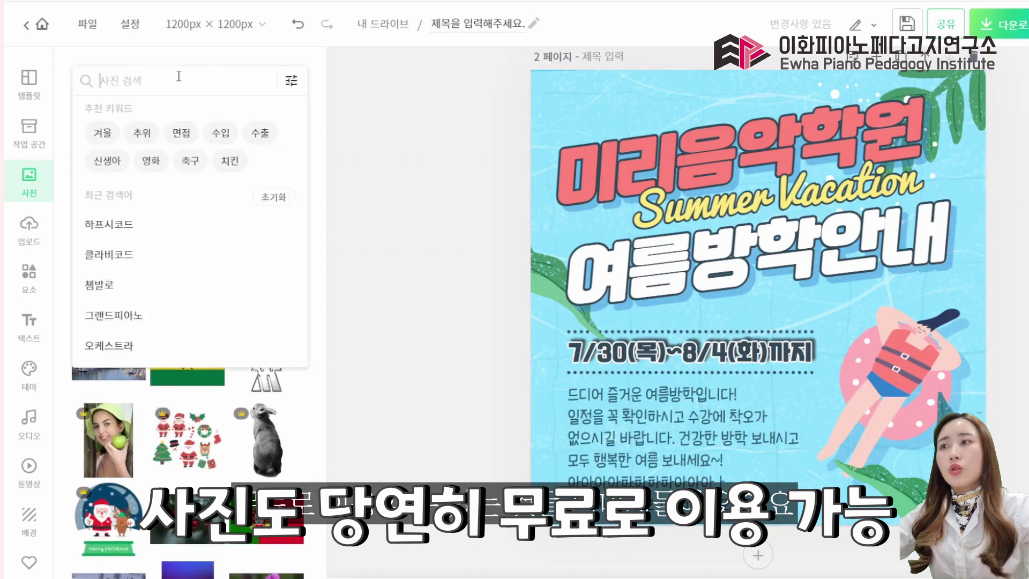
type("음악")
key("Return")
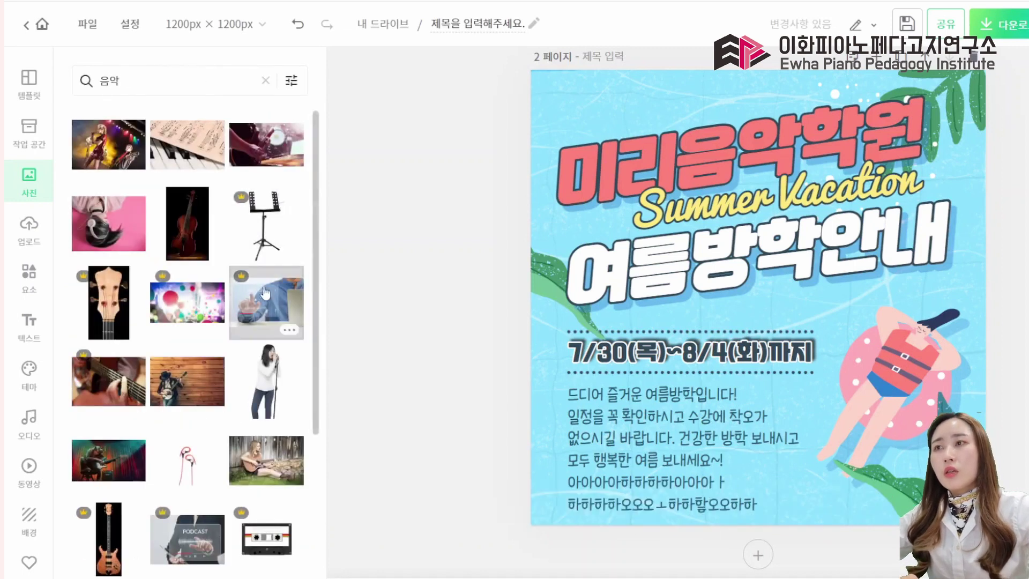
Step: Insert the cut-out photo of the woman singing at a microphone on page 2 and delete it
scroll(267, 285, "down", 1)
left_click(267, 311)
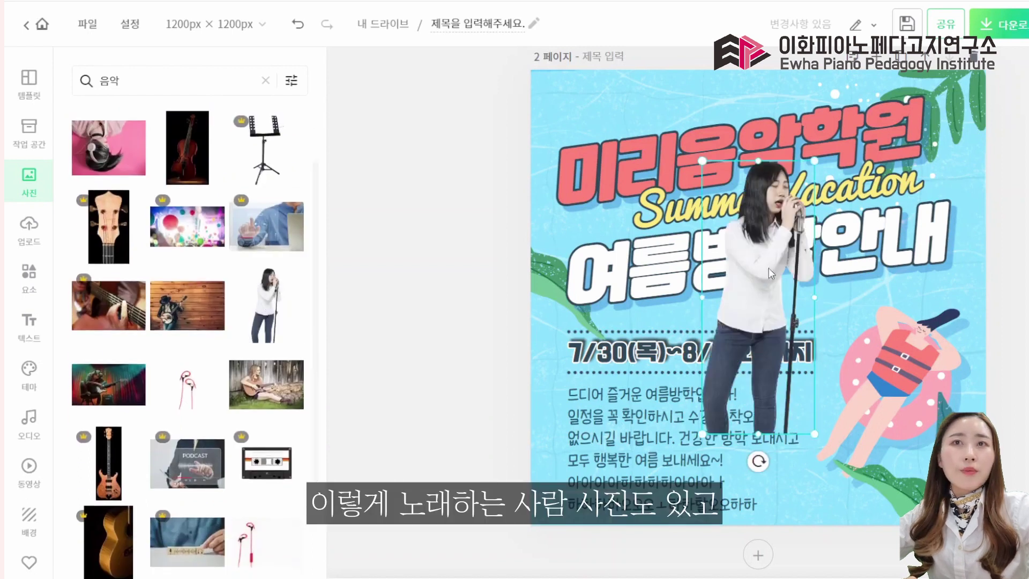
key("Delete")
Step: Look through the remaining music photos in the search results
scroll(267, 375, "down", 2)
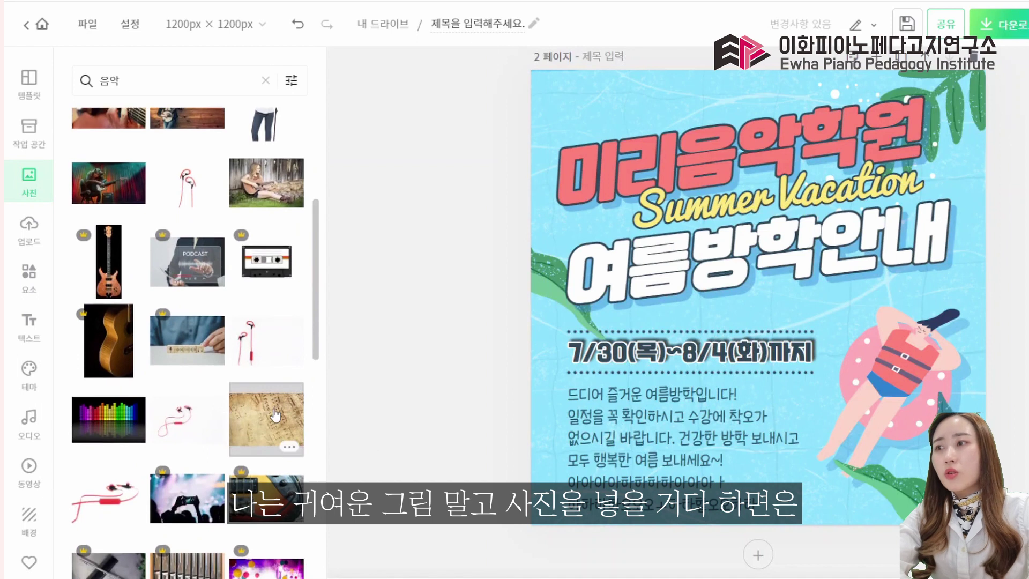
scroll(275, 415, "down", 5)
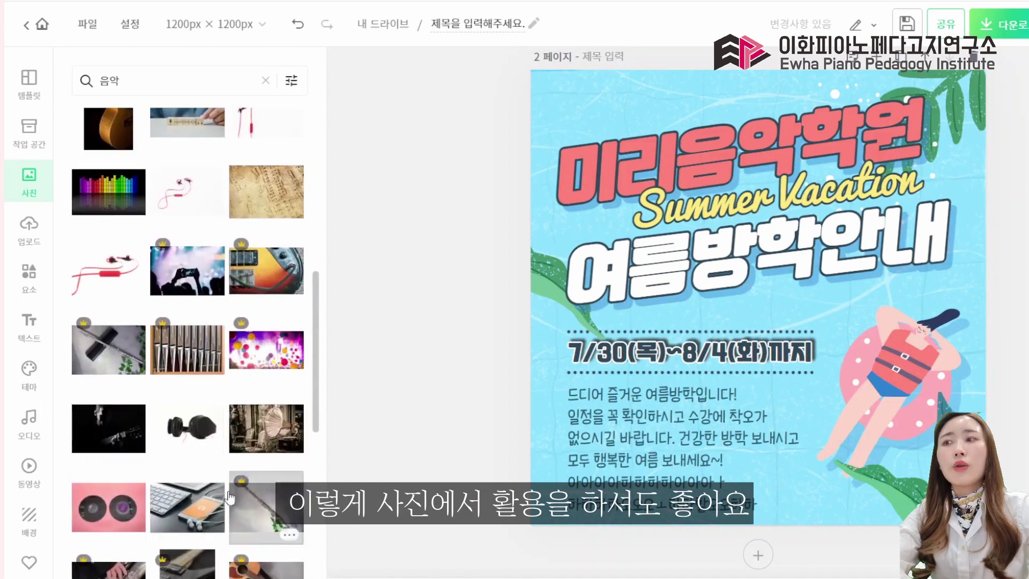
scroll(145, 471, "down", 6)
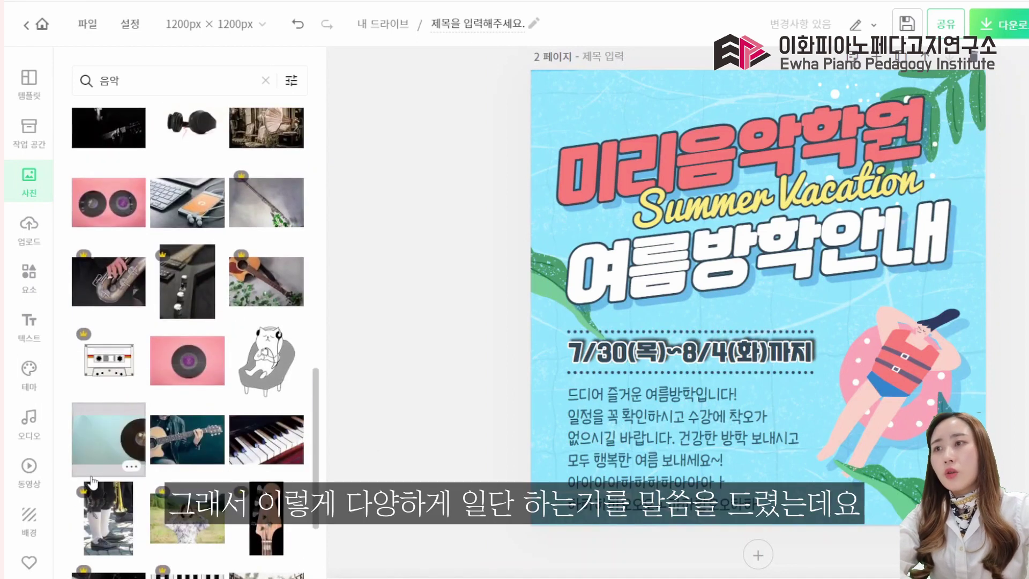
scroll(107, 481, "down", 5)
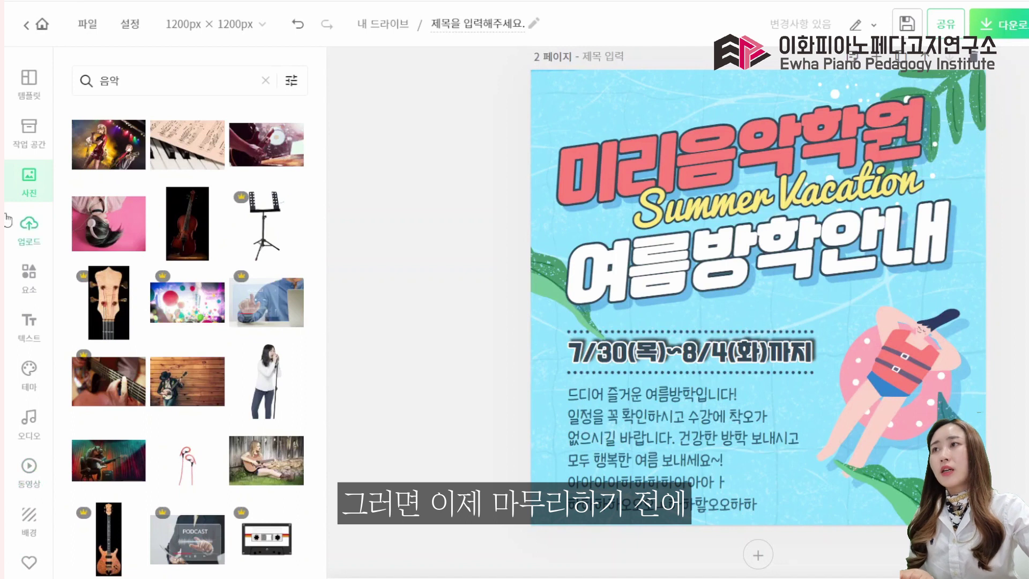
Step: Browse the saved designs in the workspace and open "의대마다 오케스트라가 있는 이유"
left_click(31, 140)
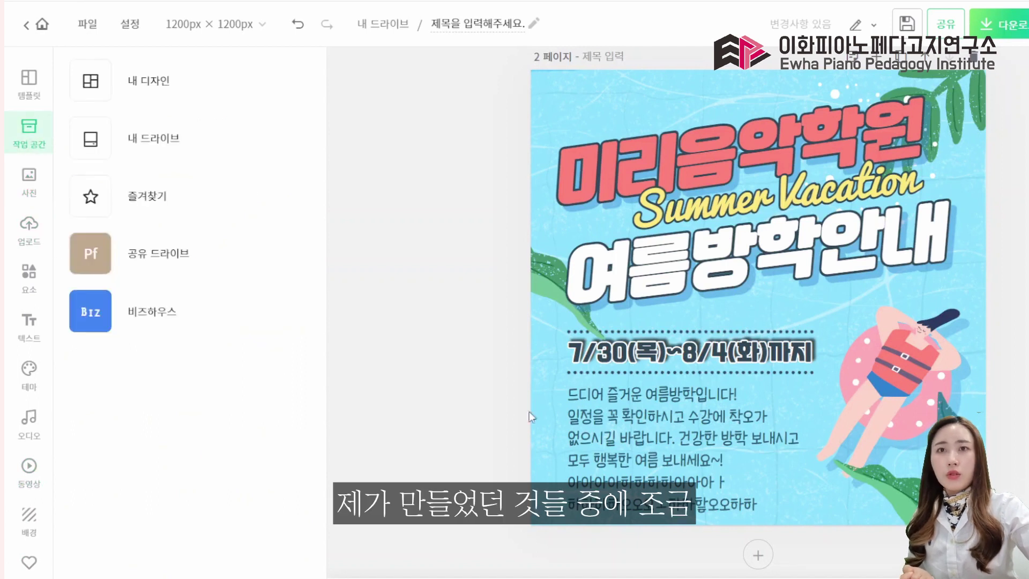
left_click(179, 89)
scroll(111, 405, "down", 5)
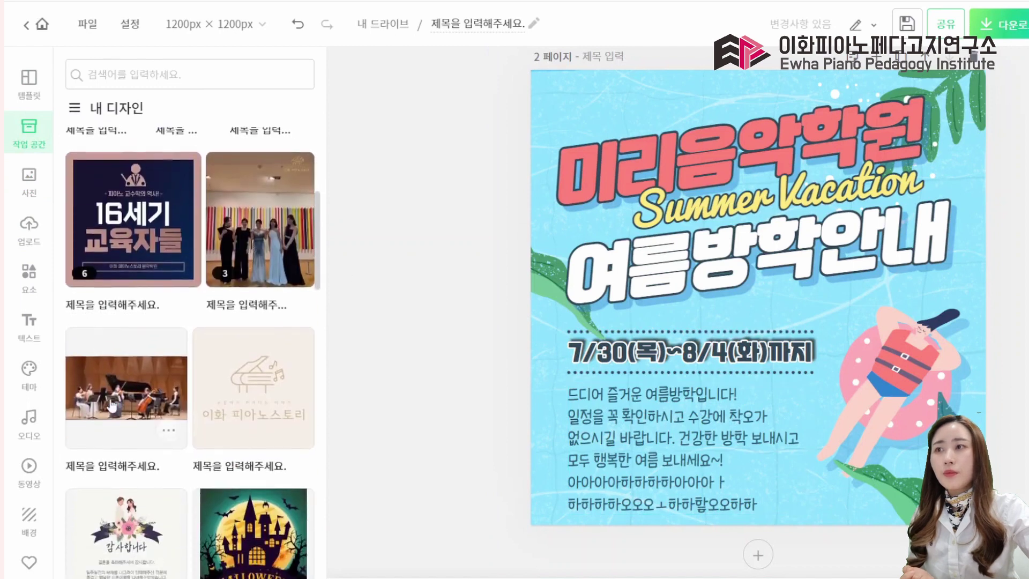
scroll(112, 406, "down", 10)
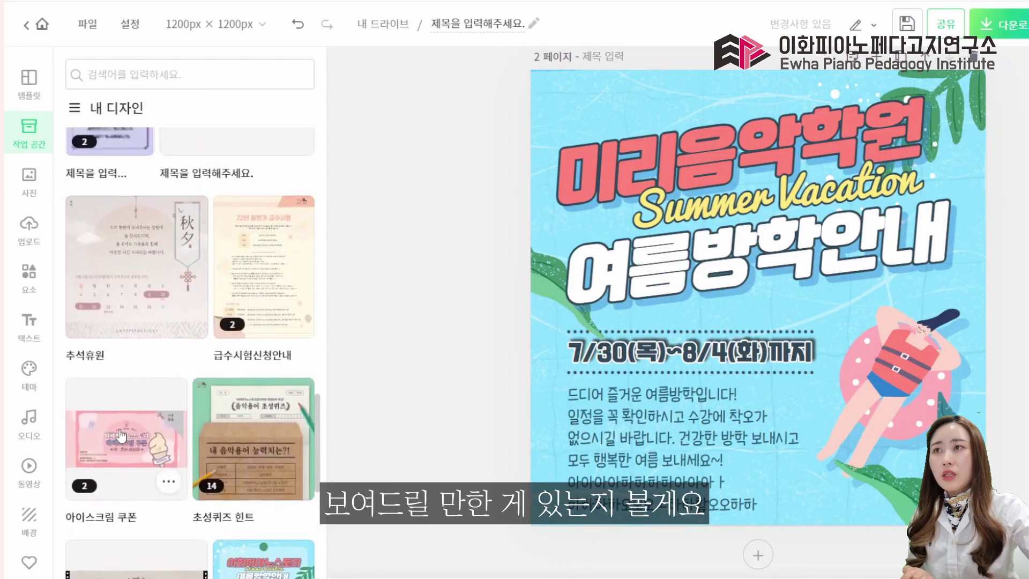
scroll(121, 435, "down", 10)
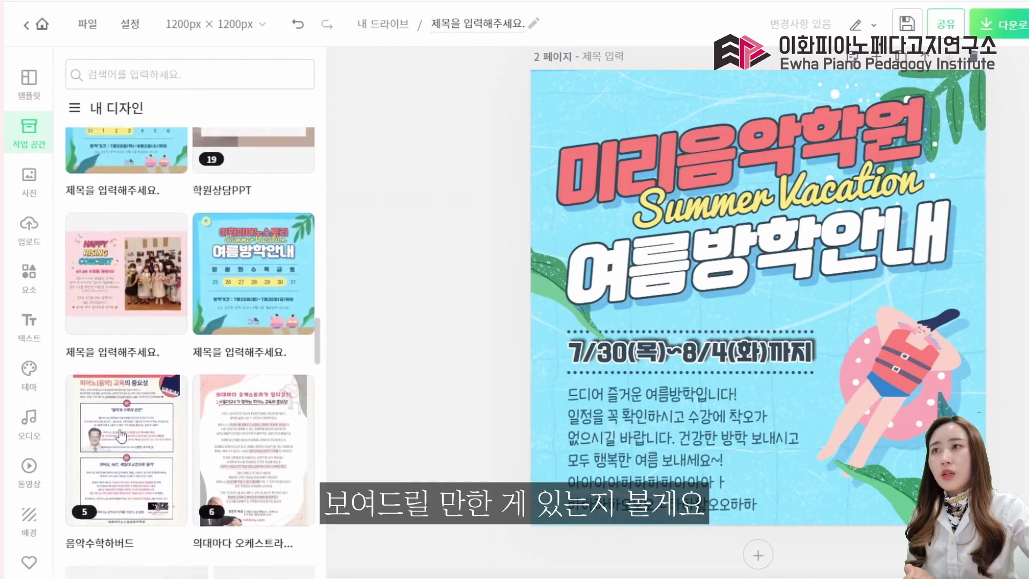
scroll(121, 435, "down", 5)
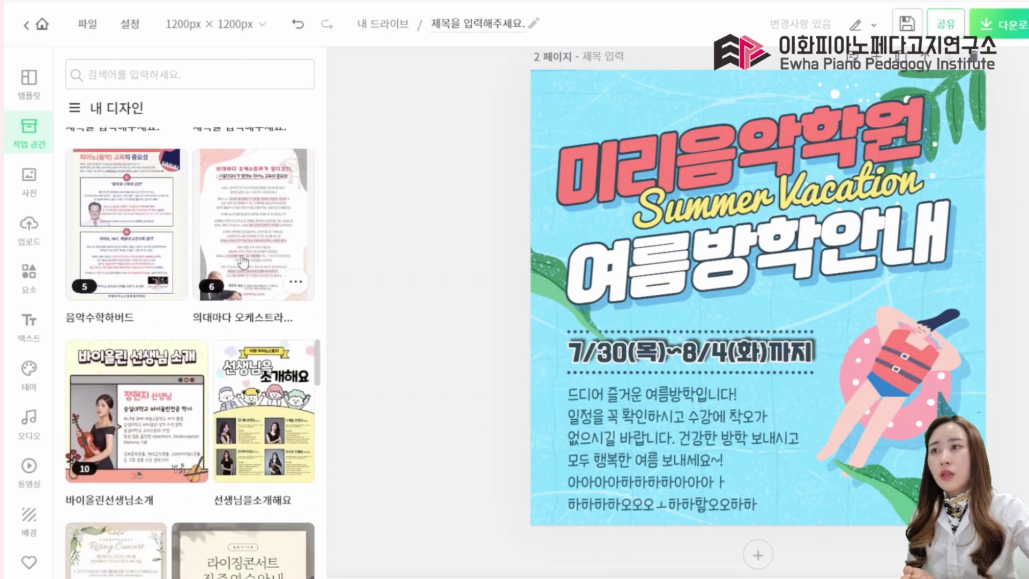
left_click(243, 262)
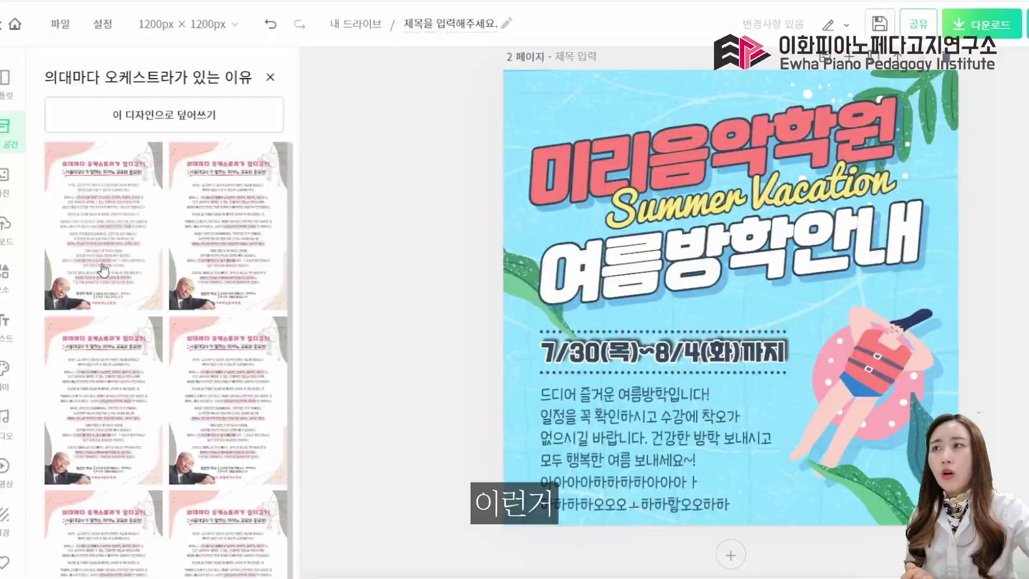
Step: Replace page 2 with the opened design's first page and change the canvas to that page's original size, 891 x 1260 px
left_click(129, 263)
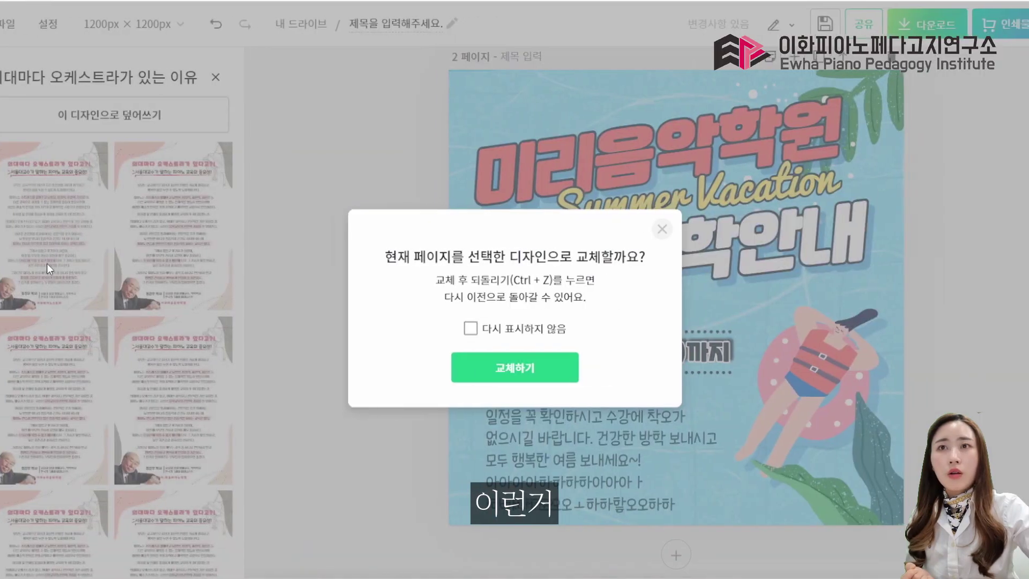
left_click(514, 378)
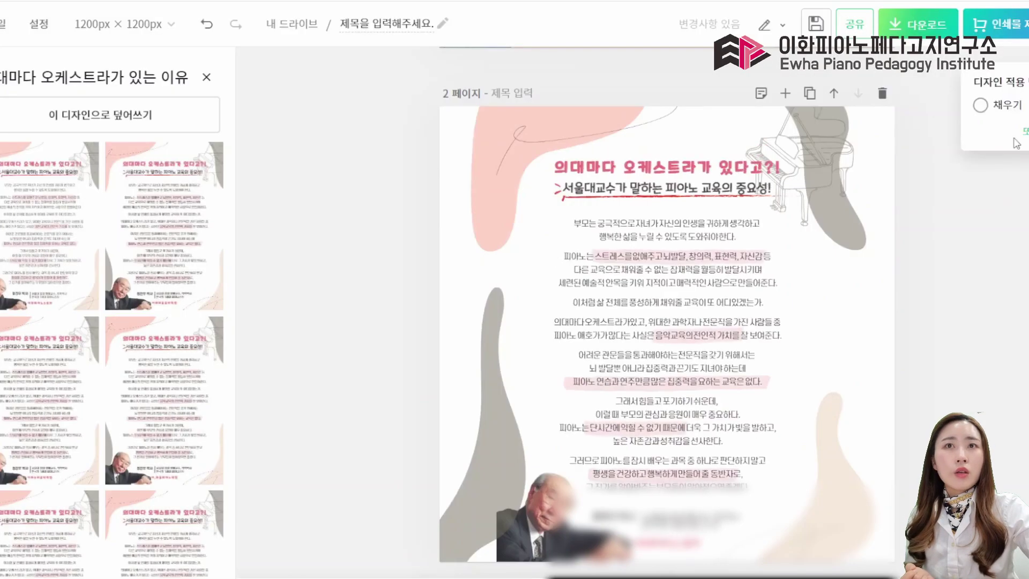
left_click(999, 136)
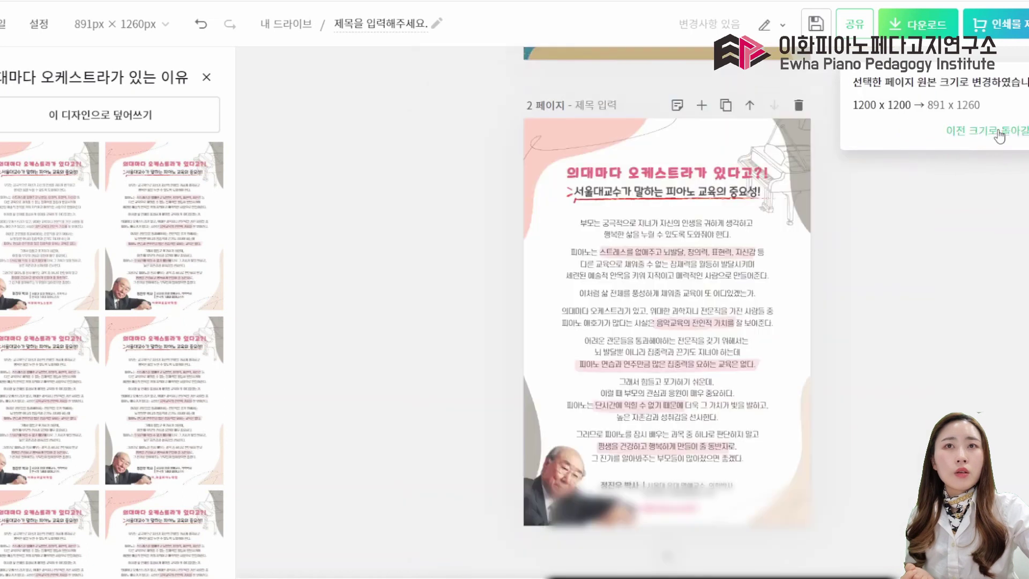
scroll(825, 278, "up", 5)
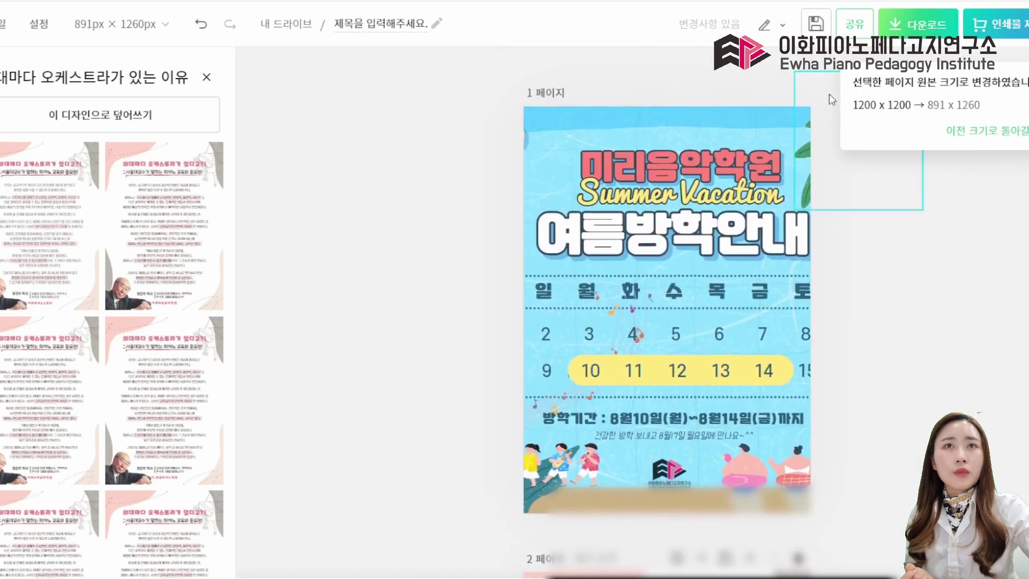
Step: Delete the summer vacation notice page and review the orchestra design's title, highlighted passages and text spacing
left_click(798, 94)
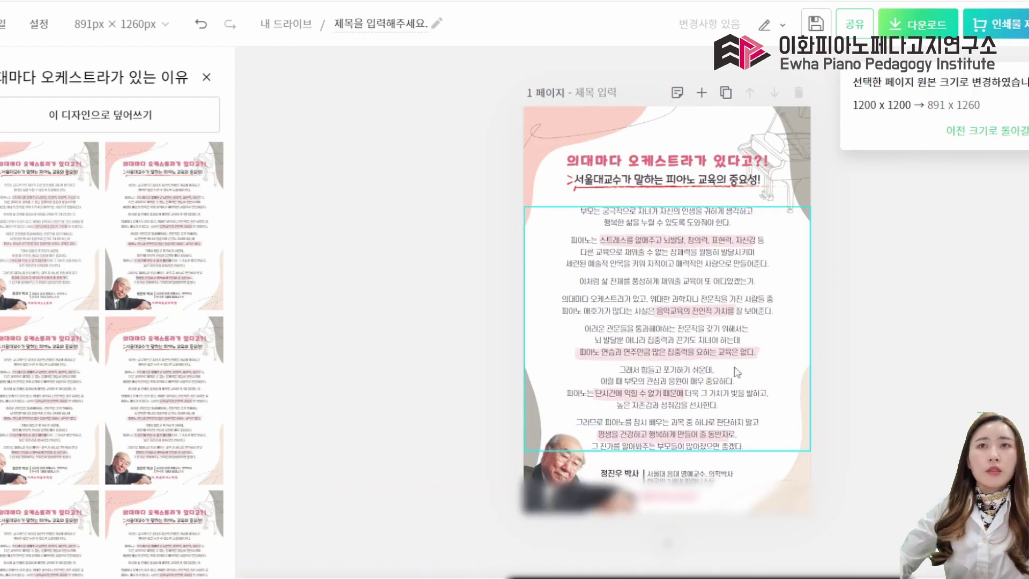
scroll(761, 304, "up", 2)
scroll(573, 212, "up", 3)
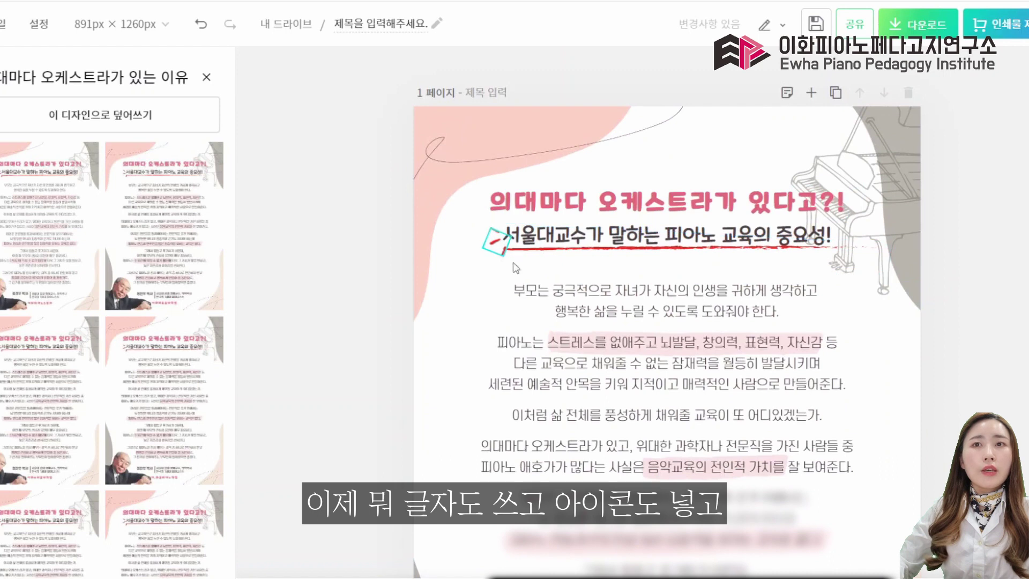
scroll(624, 306, "down", 1)
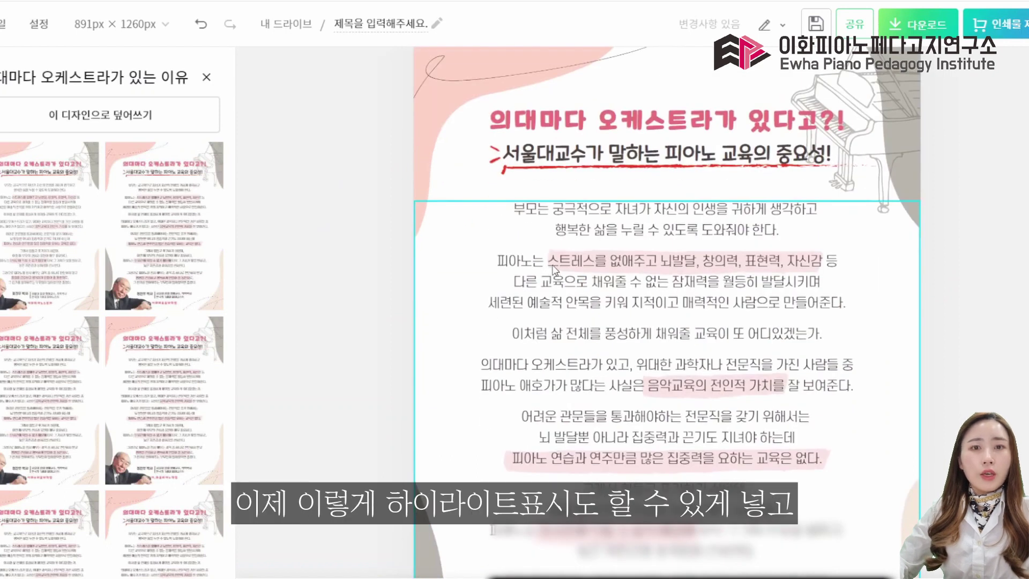
scroll(557, 270, "down", 2)
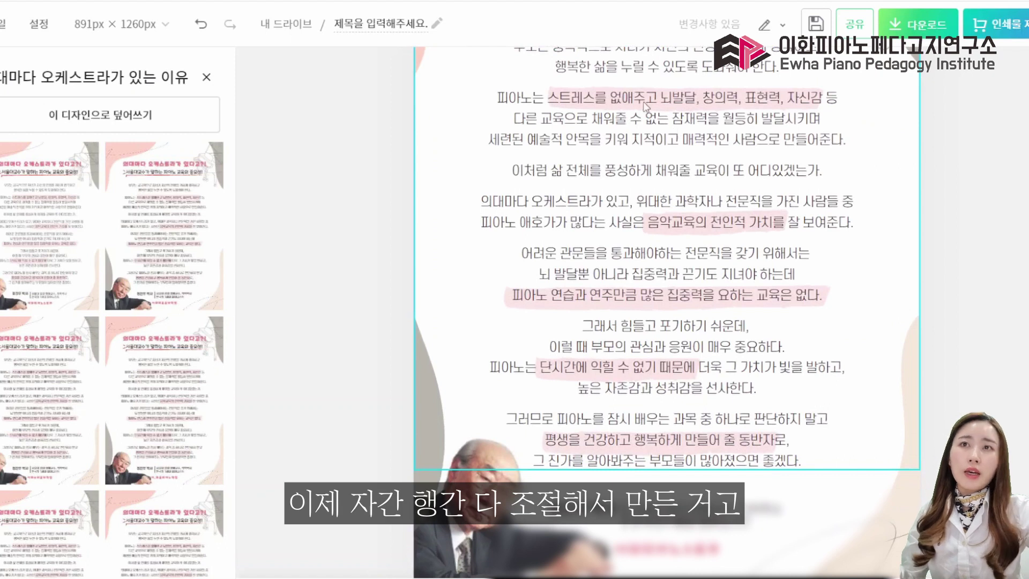
scroll(623, 375, "down", 1)
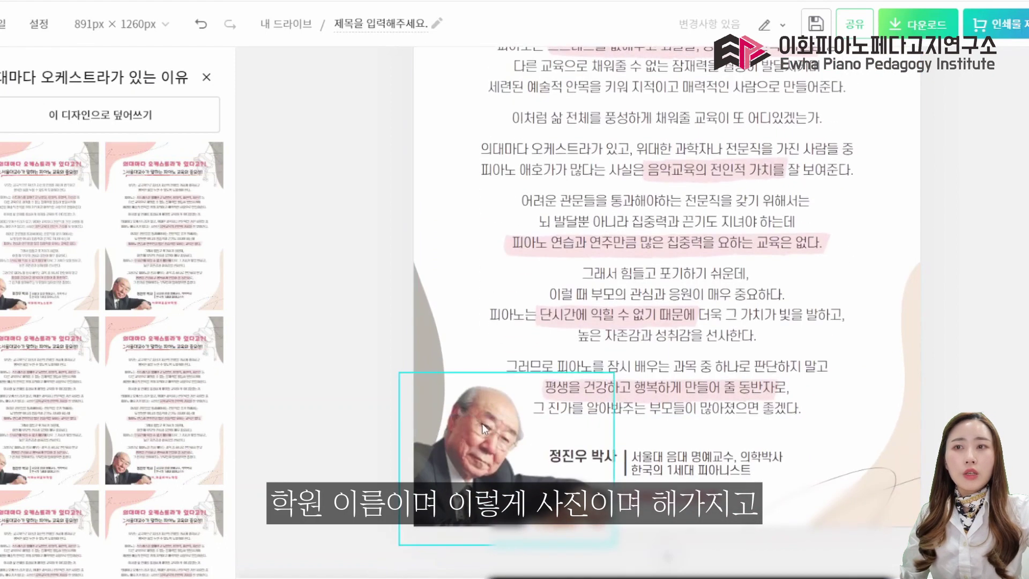
Step: Bring the elderly man's portrait photo at the foot of the page to the very front
left_click(481, 422)
right_click(481, 423)
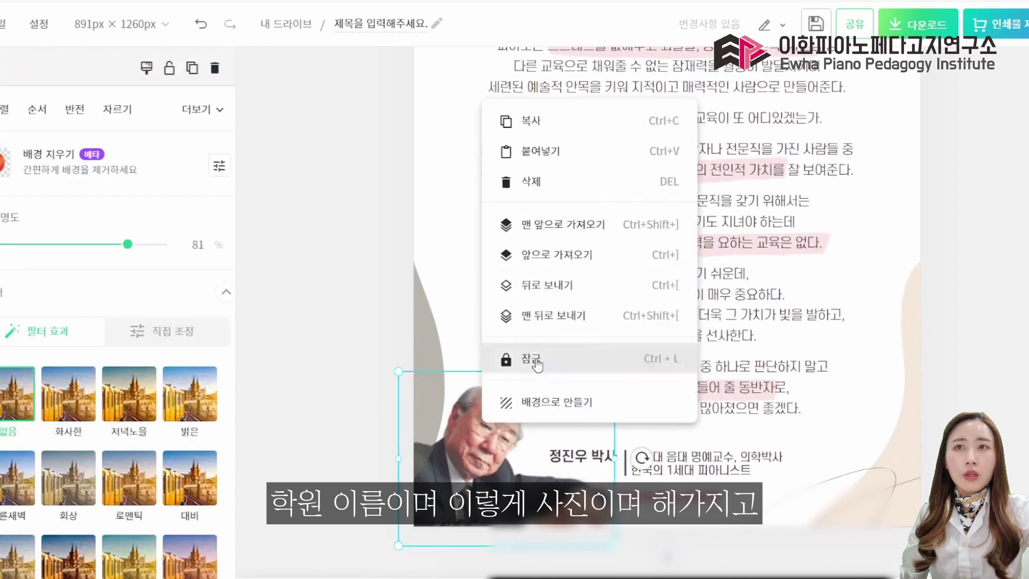
left_click(581, 229)
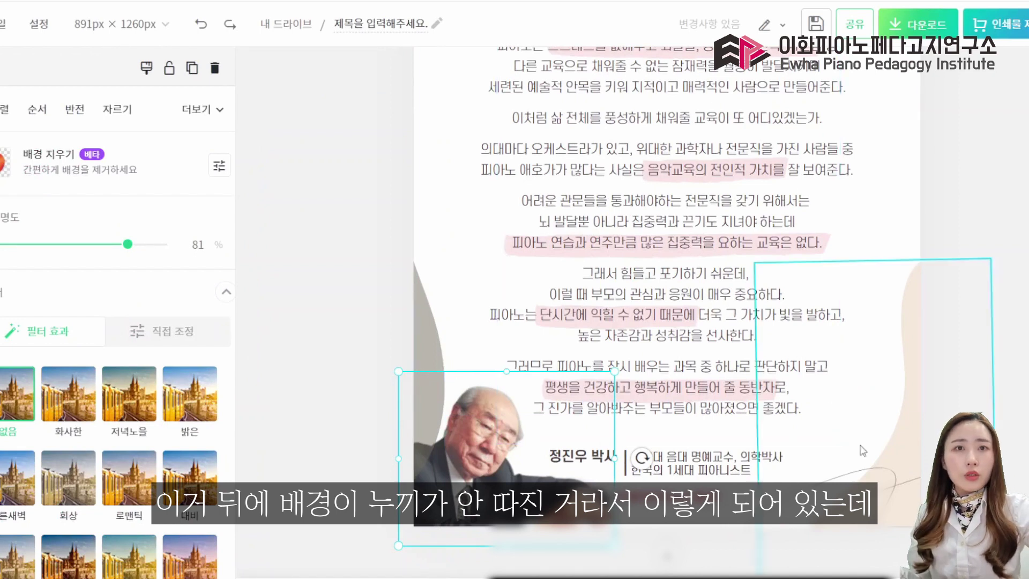
Step: Examine the piano illustration, the heading and the closing section of the orchestra design
scroll(873, 439, "up", 5)
left_click(876, 145)
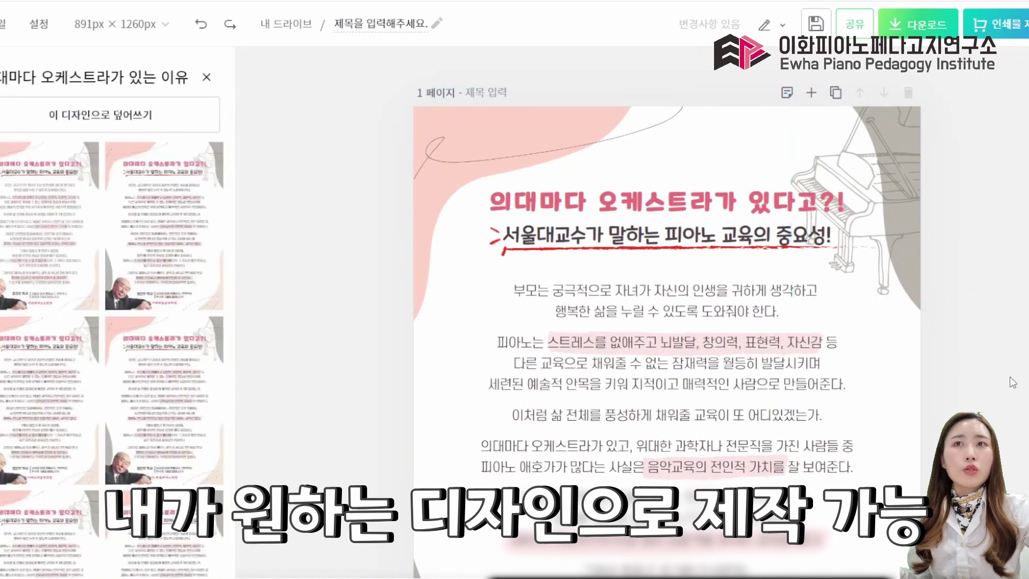
left_click(552, 243)
scroll(552, 244, "down", 5)
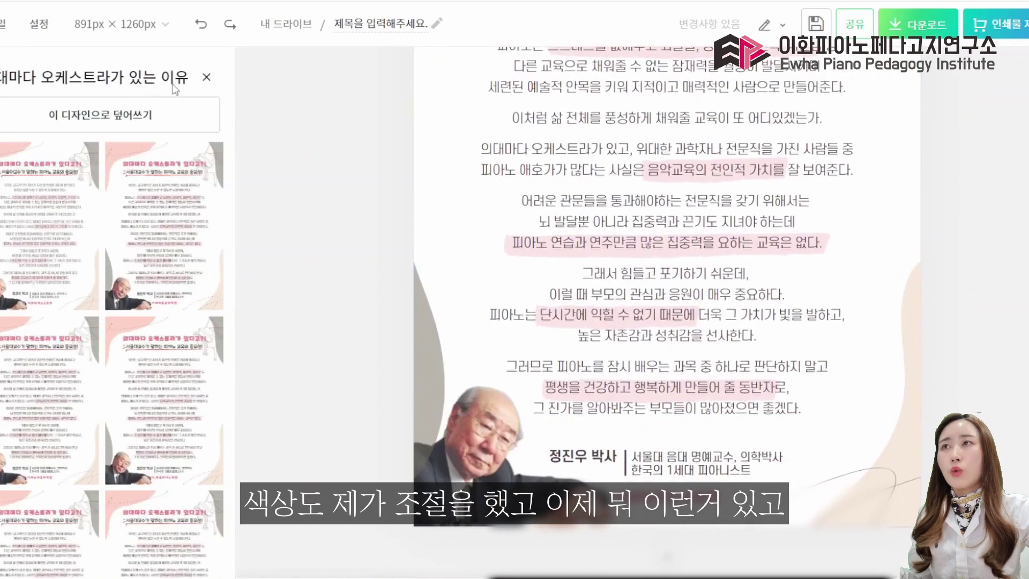
Step: Add a blank second page and apply the orange piano academy flyer from the saved designs to it
left_click(207, 77)
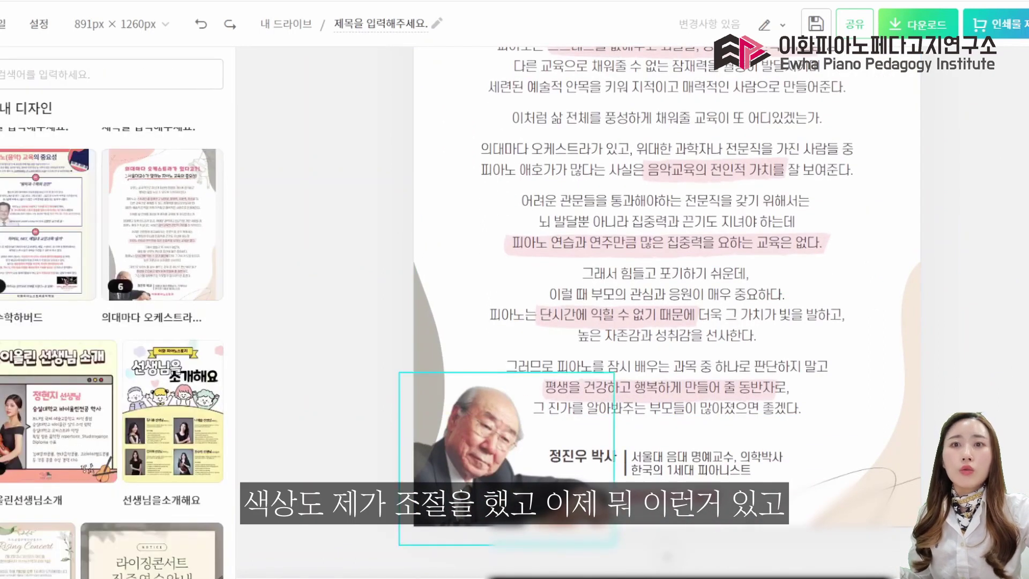
scroll(664, 322, "down", 10)
scroll(57, 373, "down", 9)
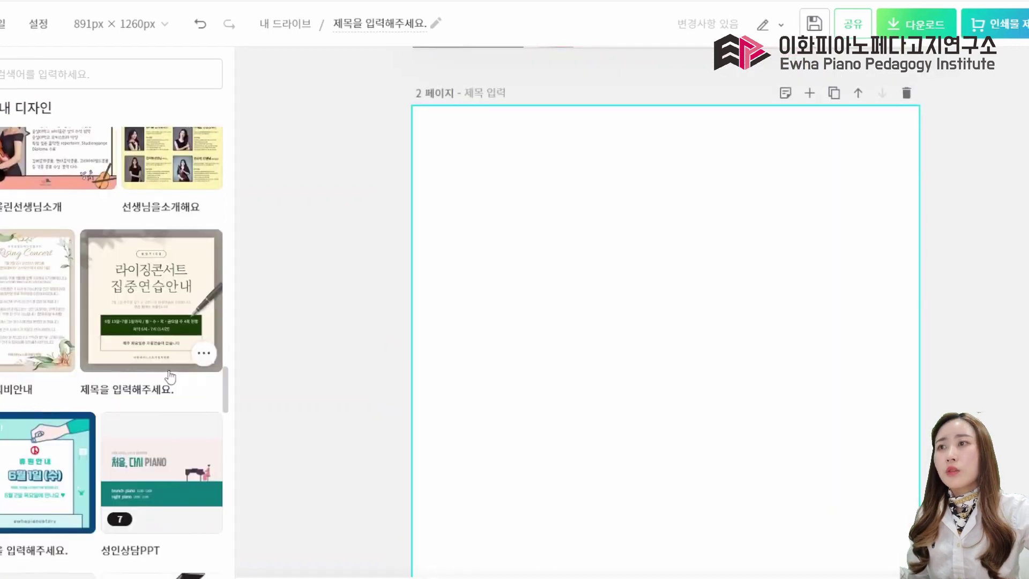
scroll(152, 356, "down", 10)
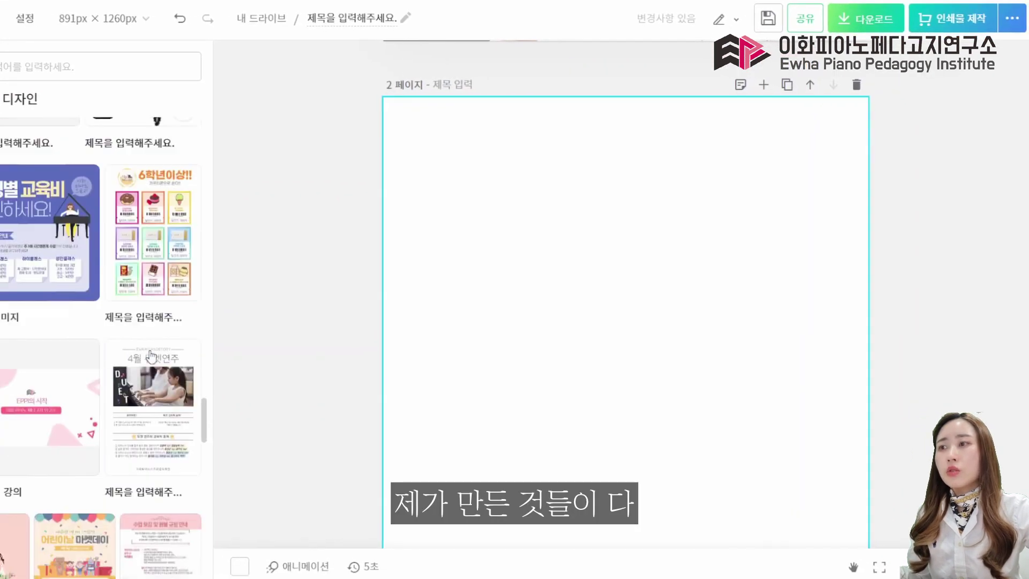
scroll(154, 358, "down", 2)
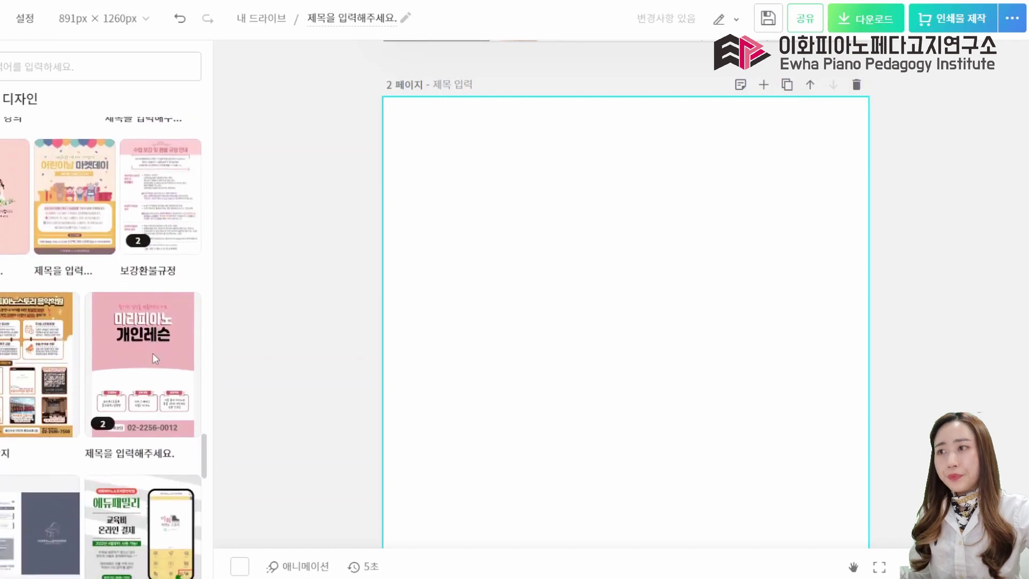
left_click(39, 334)
Step: Look over the flyer's icon boxes and captioned photos on page 2
scroll(488, 248, "down", 8)
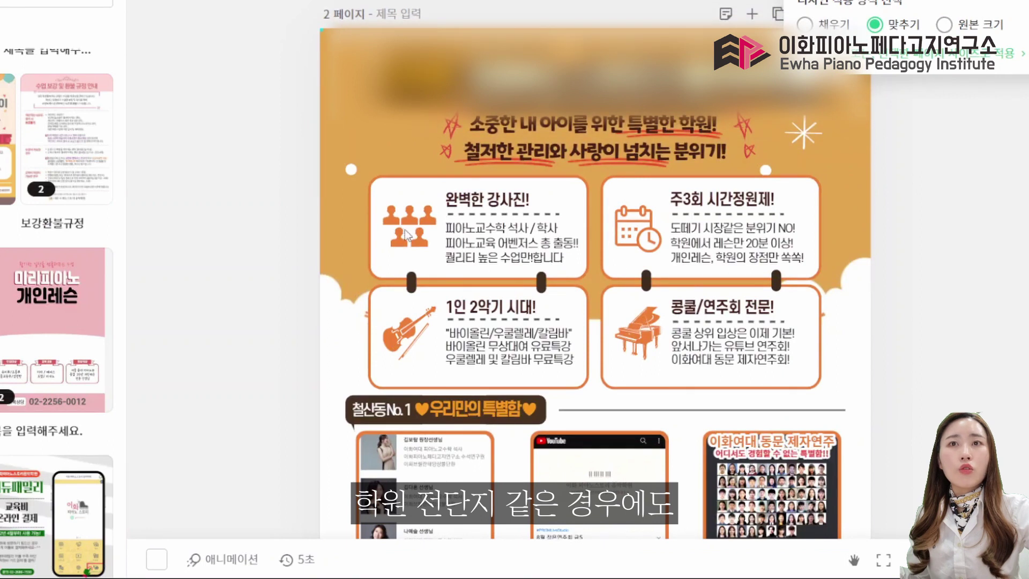
scroll(538, 340, "down", 6)
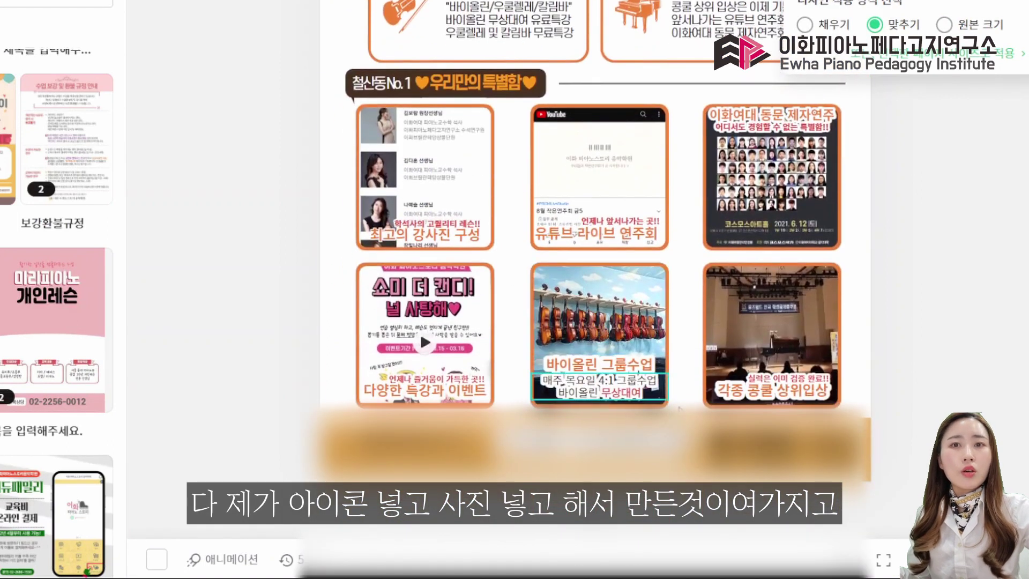
scroll(583, 396, "up", 7)
scroll(582, 395, "up", 6)
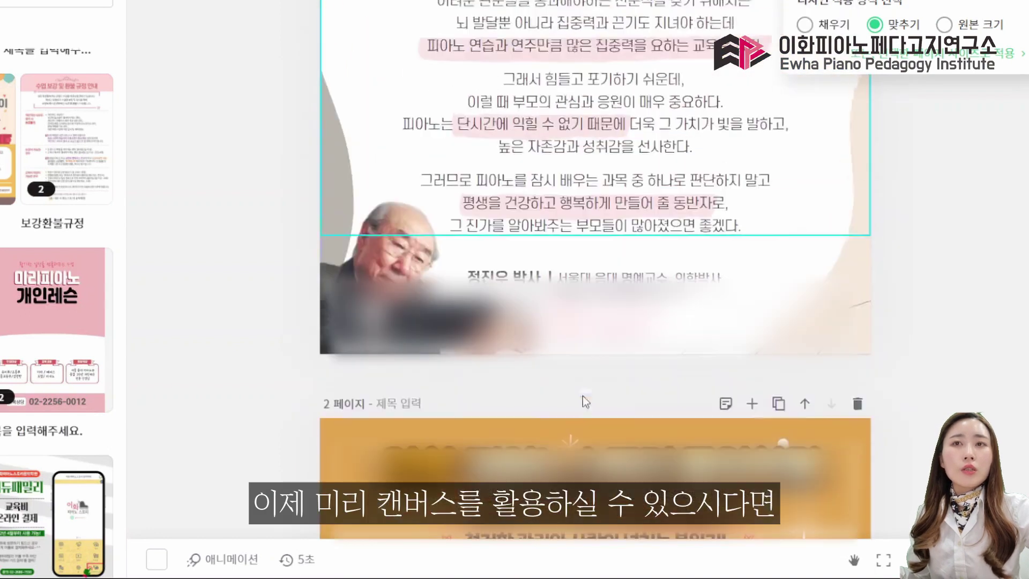